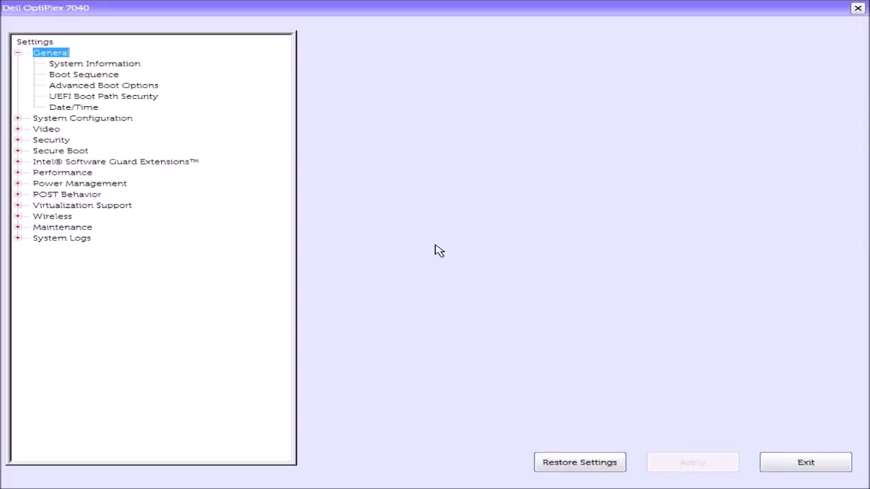
- Disable Secure Boot in the Secure Boot Enable settings and accept the reduced system security
{"action": "key", "text": "Down"}
{"action": "key", "text": "Down"}
{"action": "key", "text": "Down"}
{"action": "key", "text": "Down"}
{"action": "key", "text": "Down"}
{"action": "key", "text": "Down"}
{"action": "key", "text": "Down"}
{"action": "key", "text": "Down"}
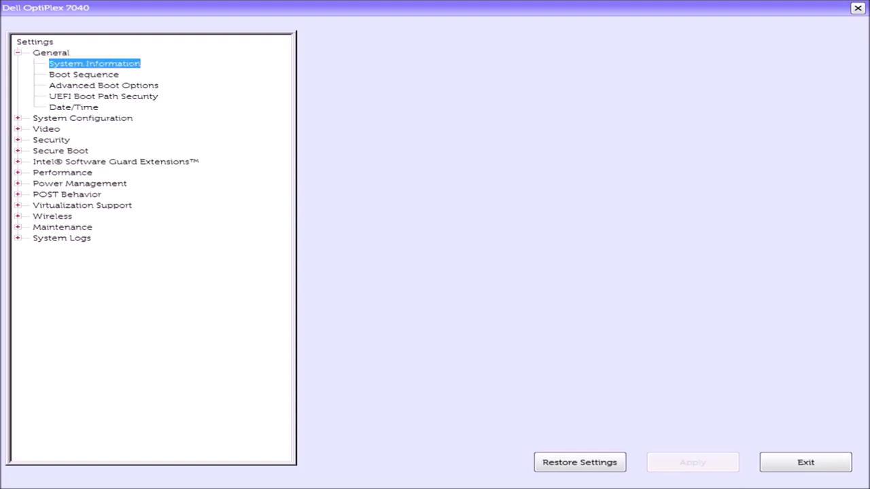
{"action": "key", "text": "Down"}
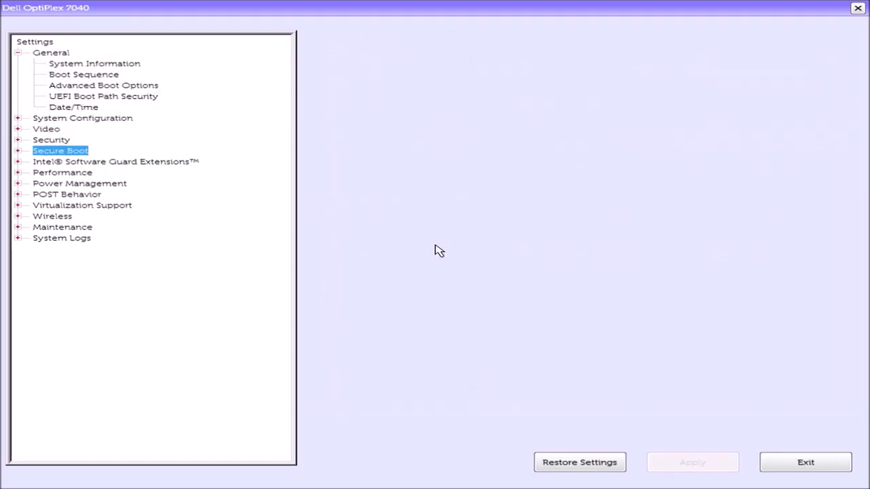
{"action": "key", "text": "Right"}
{"action": "key", "text": "Down"}
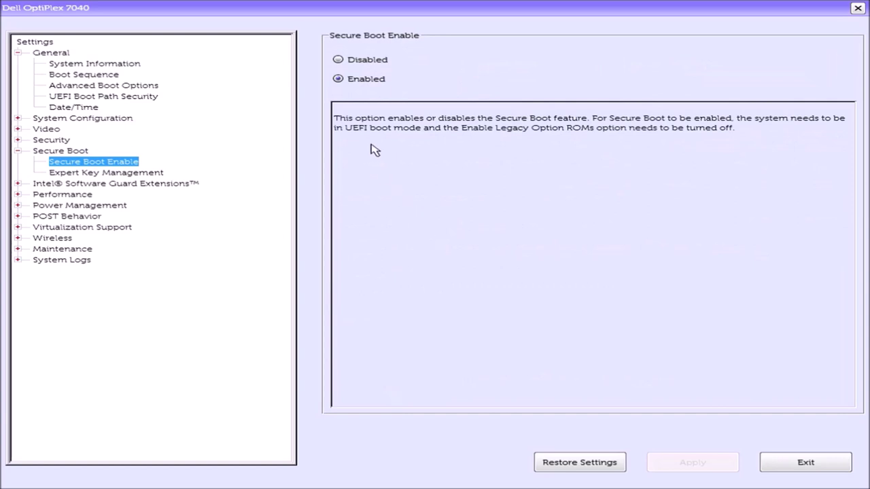
{"action": "left_click", "coordinate": [375, 57]}
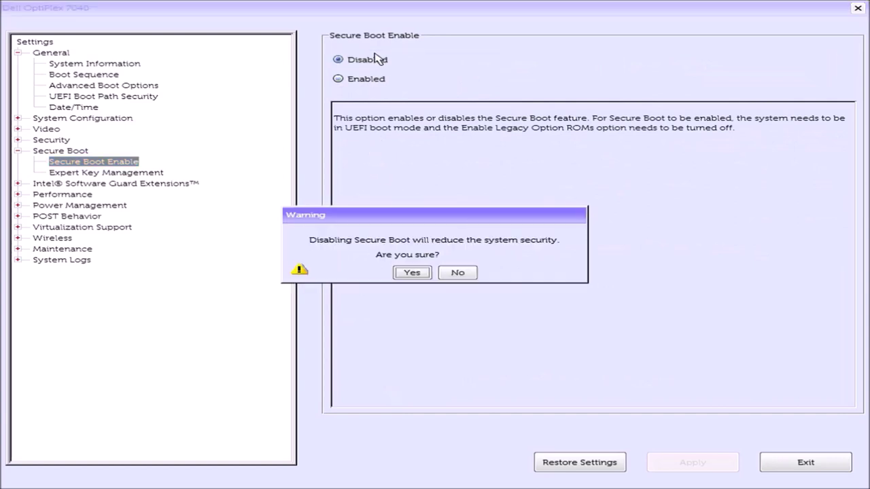
{"action": "left_click", "coordinate": [411, 272]}
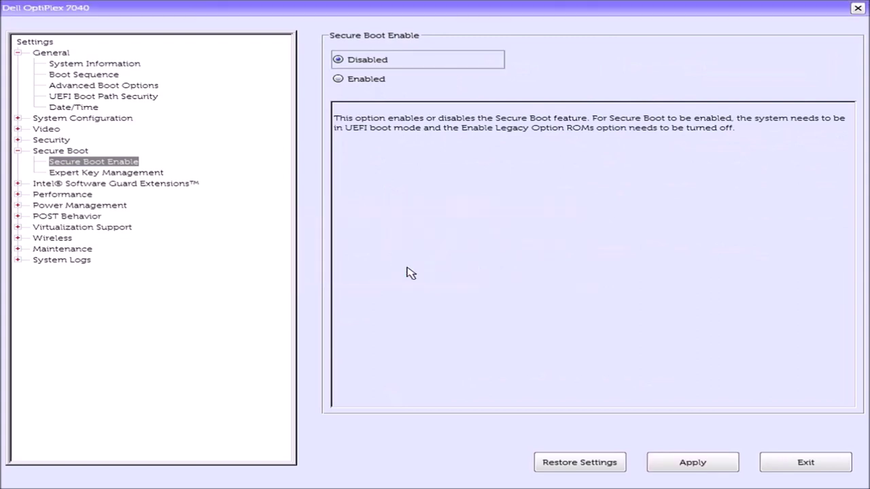
- Enable Legacy Option ROMs in the Advanced Boot Options and apply the BIOS changes
{"action": "left_click", "coordinate": [106, 165]}
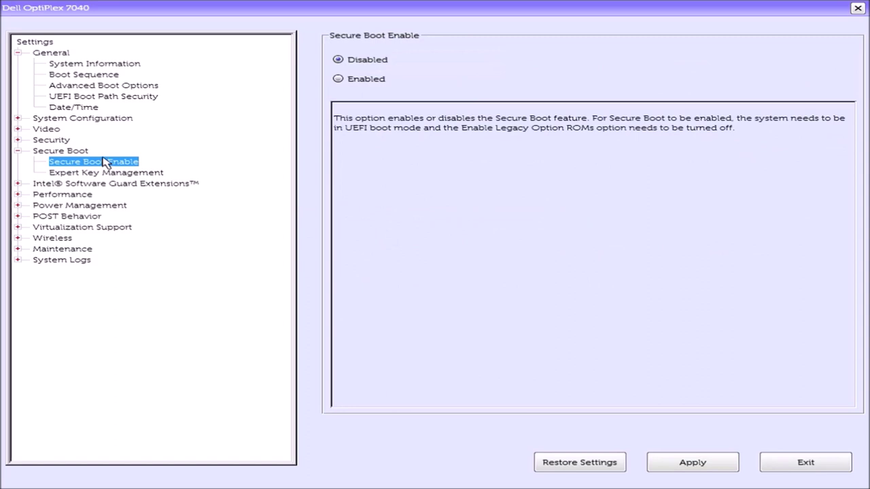
{"action": "key", "text": "Up"}
{"action": "key", "text": "Up"}
{"action": "key", "text": "Up"}
{"action": "key", "text": "Up"}
{"action": "key", "text": "Up"}
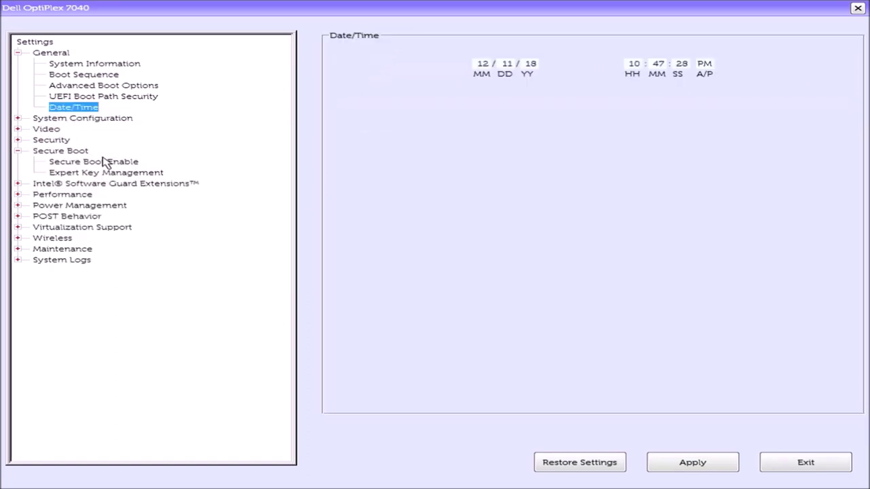
{"action": "key", "text": "Up"}
{"action": "key", "text": "Up"}
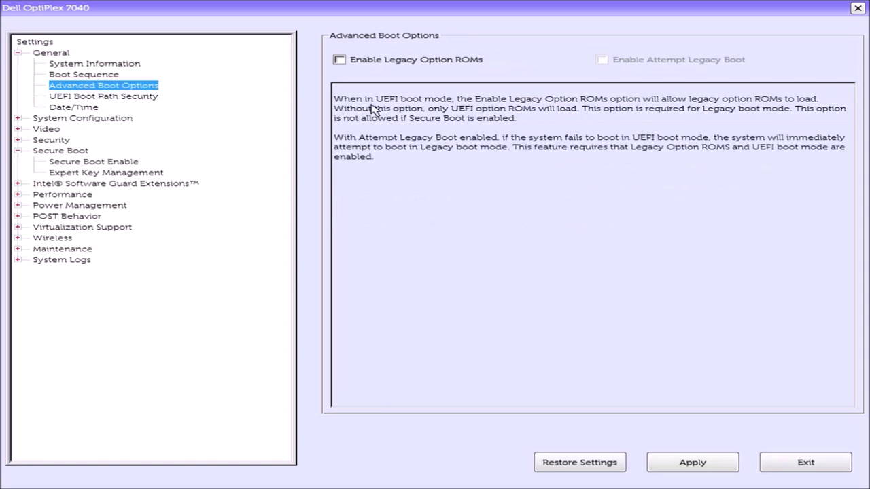
{"action": "left_click", "coordinate": [392, 63]}
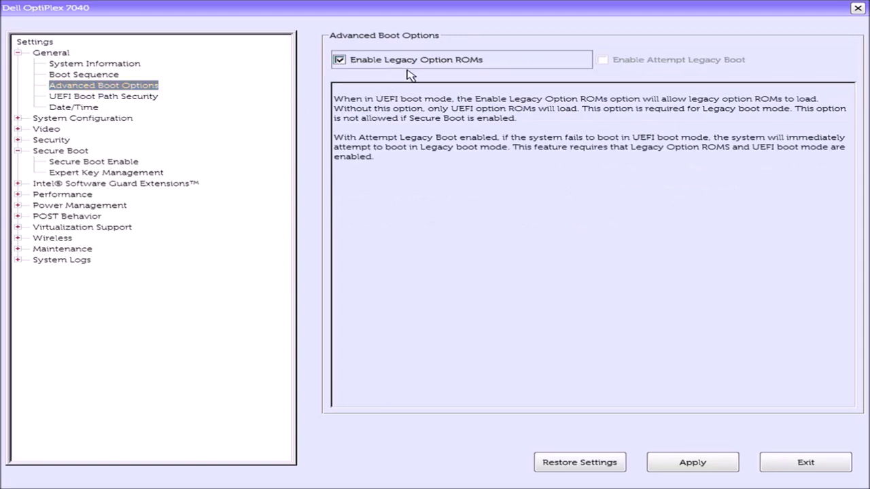
{"action": "left_click", "coordinate": [671, 463]}
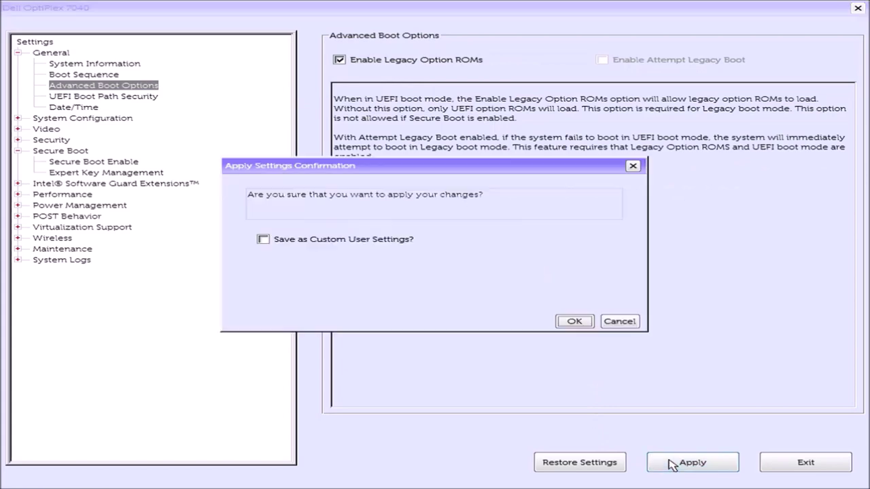
{"action": "left_click", "coordinate": [571, 322]}
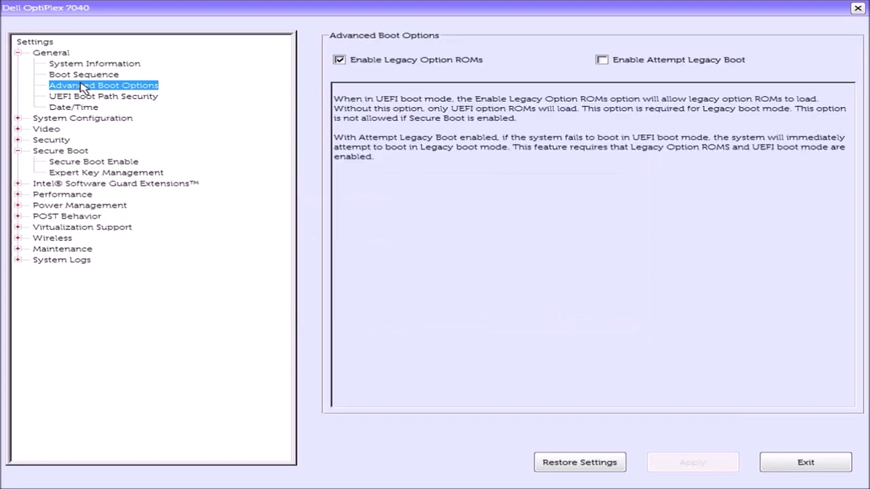
- Enable Wipe on Next Boot in the Data Wipe maintenance settings, agreeing to continue and declining to cancel the operation
{"action": "key", "text": "Down"}
{"action": "key", "text": "Down"}
{"action": "key", "text": "Down"}
{"action": "key", "text": "Down"}
{"action": "key", "text": "Down"}
{"action": "key", "text": "Down"}
{"action": "key", "text": "Down"}
{"action": "key", "text": "Down"}
{"action": "key", "text": "Down"}
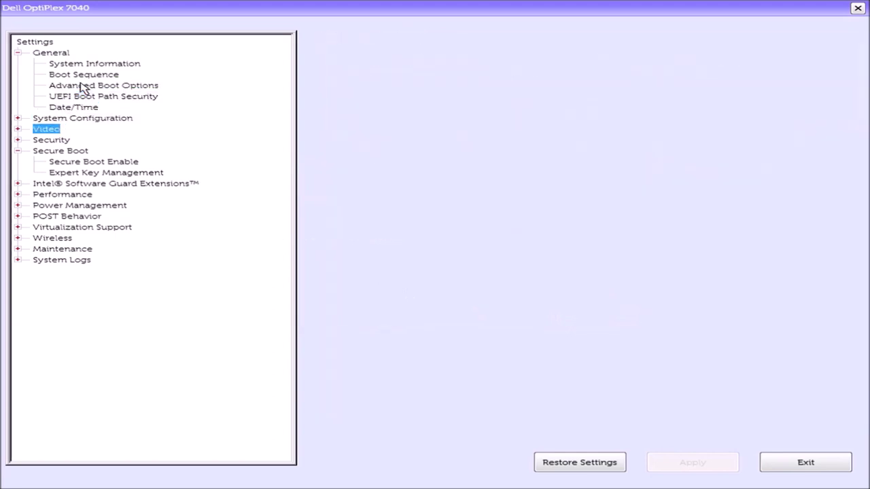
{"action": "key", "text": "Down"}
{"action": "key", "text": "Down"}
{"action": "key", "text": "Down"}
{"action": "key", "text": "Down"}
{"action": "key", "text": "Down"}
{"action": "key", "text": "Down"}
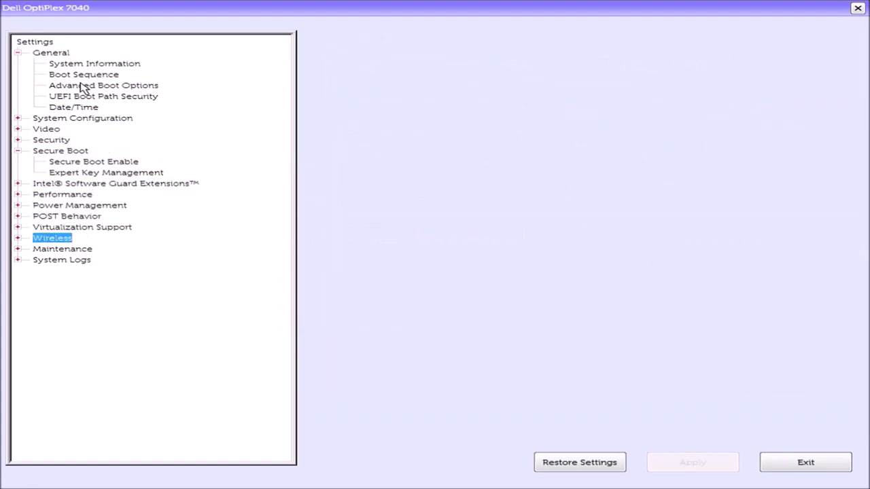
{"action": "key", "text": "Right"}
{"action": "key", "text": "Down"}
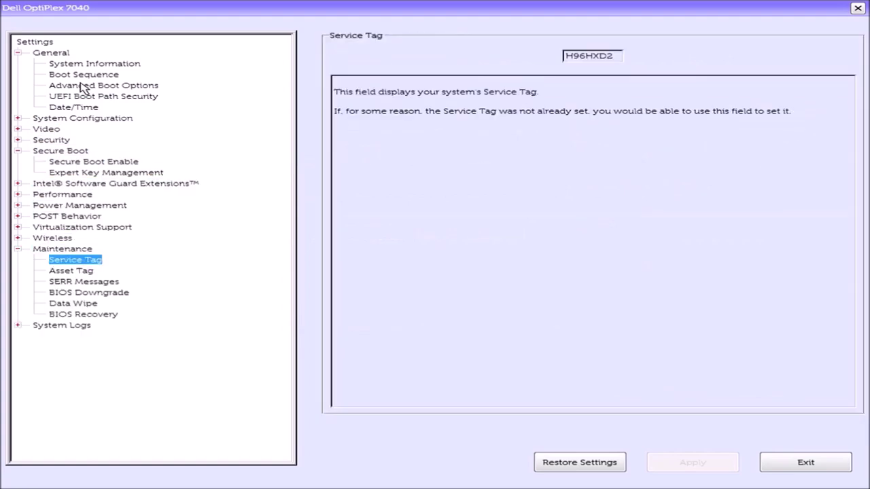
{"action": "key", "text": "Down"}
{"action": "key", "text": "Down"}
{"action": "key", "text": "Down"}
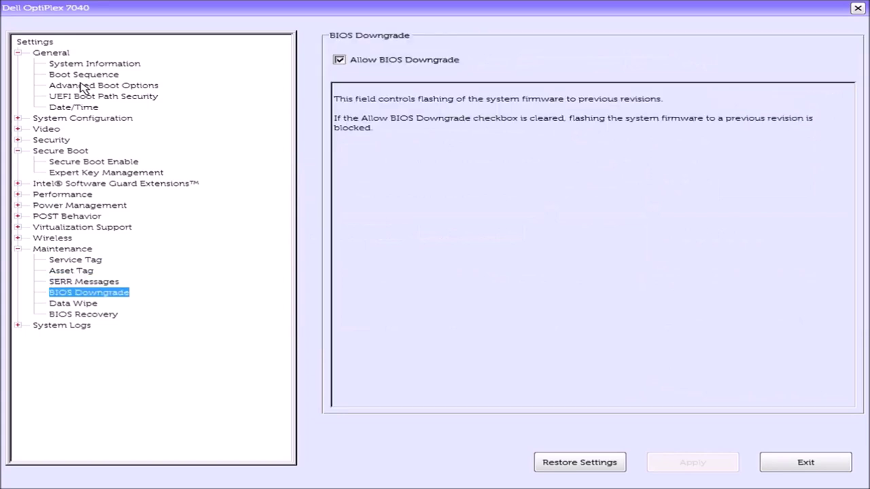
{"action": "key", "text": "Down"}
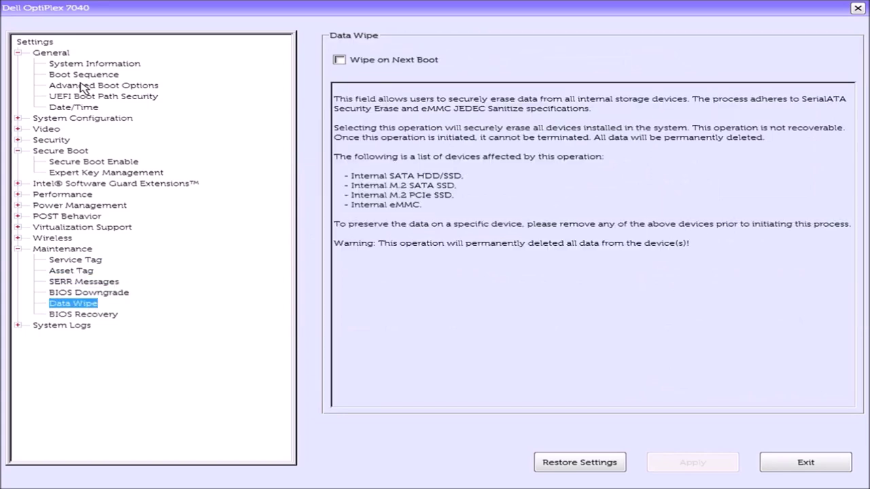
{"action": "left_click", "coordinate": [379, 59]}
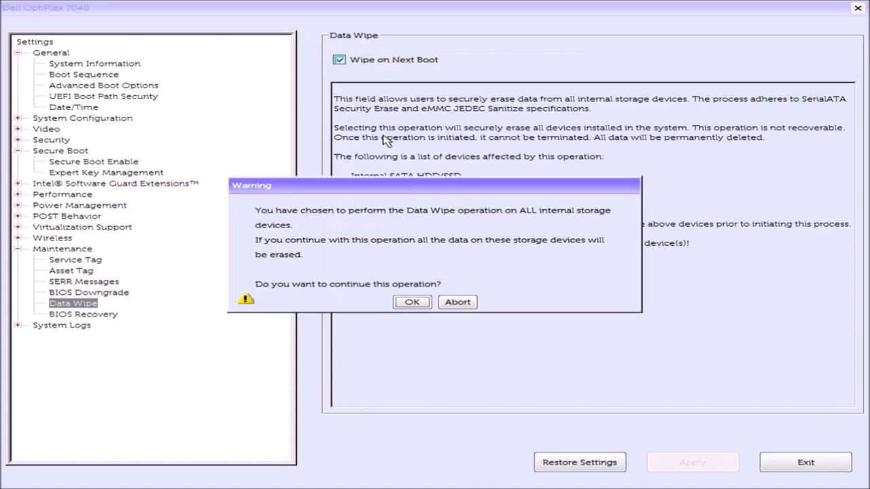
{"action": "left_click", "coordinate": [409, 303]}
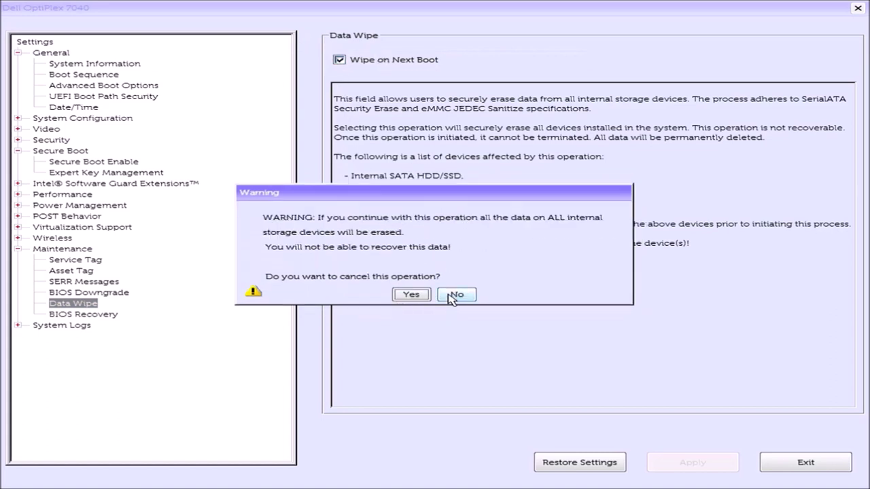
{"action": "left_click", "coordinate": [451, 298]}
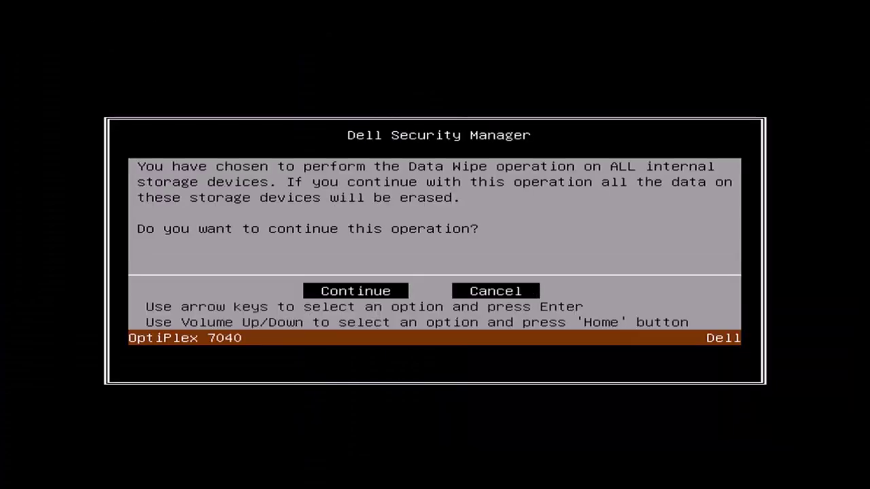
- Continue the Data Wipe in Dell Security Manager and erase all internal storage devices
{"action": "key", "text": "Left"}
{"action": "key", "text": "Return"}
{"action": "key", "text": "Right"}
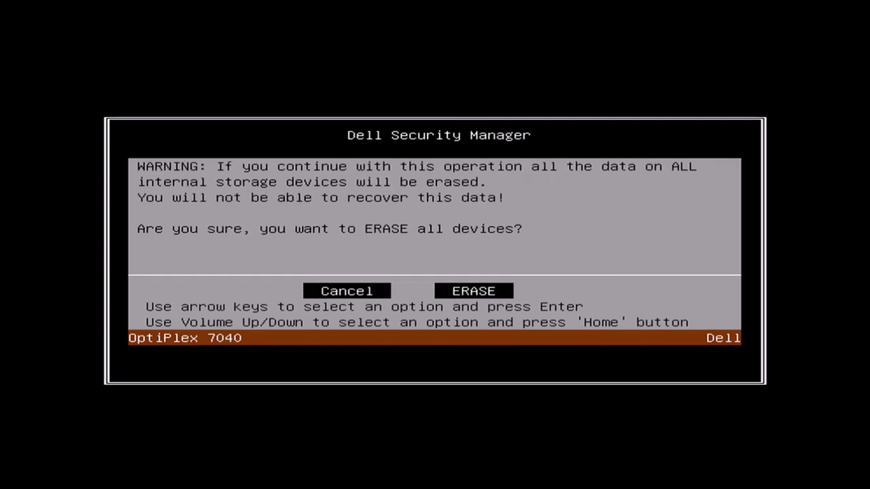
{"action": "key", "text": "Return"}
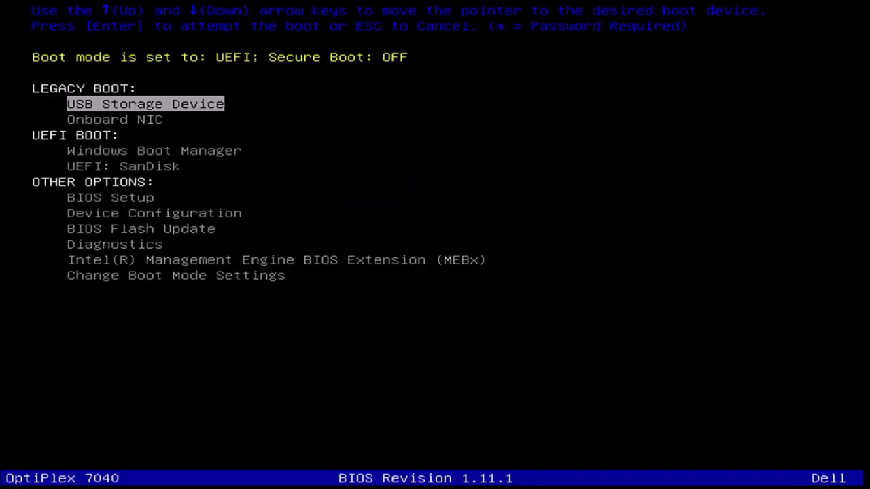
- Boot the computer from the UEFI: SanDisk device
{"action": "key", "text": "Down"}
{"action": "key", "text": "Down"}
{"action": "key", "text": "Down"}
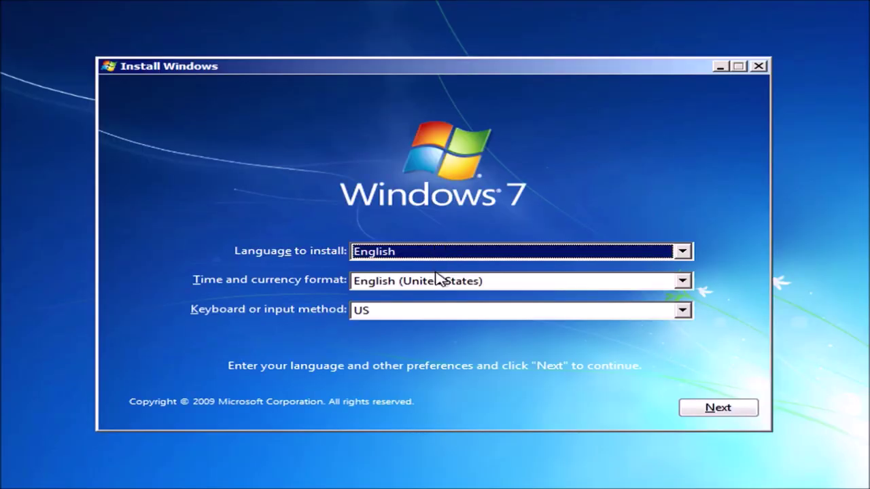
- Set the time and currency format to English (United Kingdom) and proceed with the Windows setup
{"action": "left_click", "coordinate": [452, 283]}
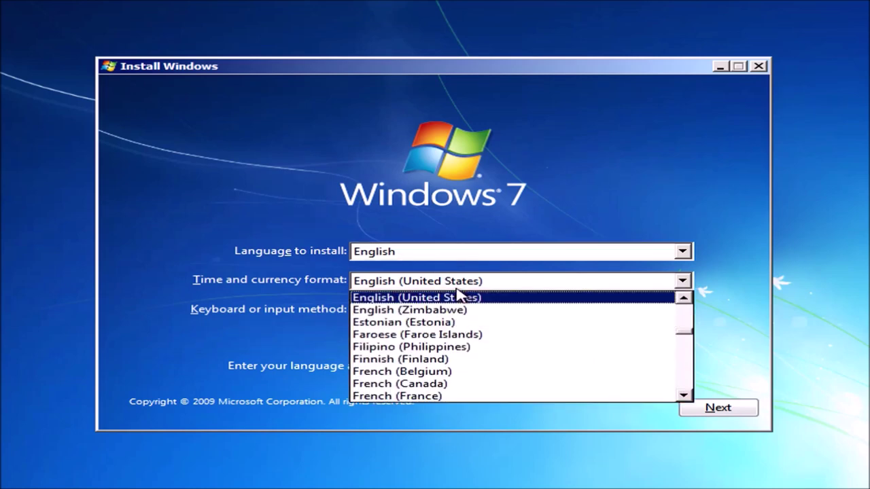
{"action": "scroll", "coordinate": [452, 293], "scroll_direction": "up", "scroll_amount": 1}
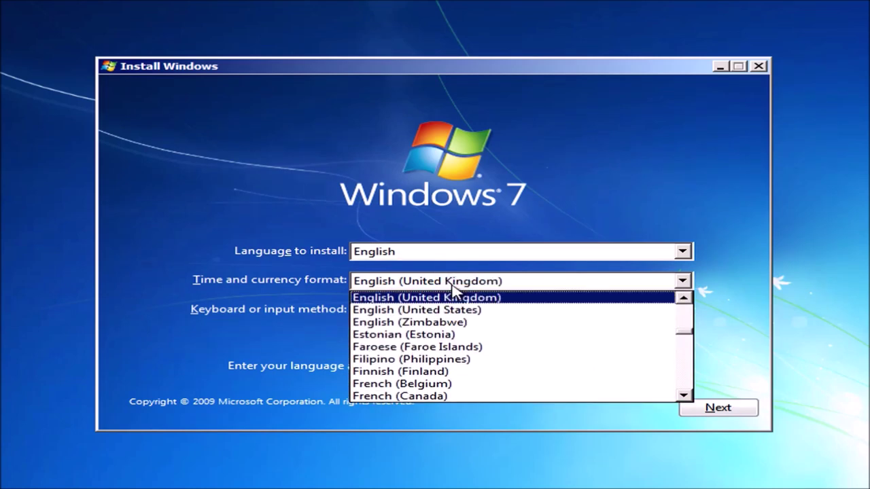
{"action": "left_click", "coordinate": [435, 297]}
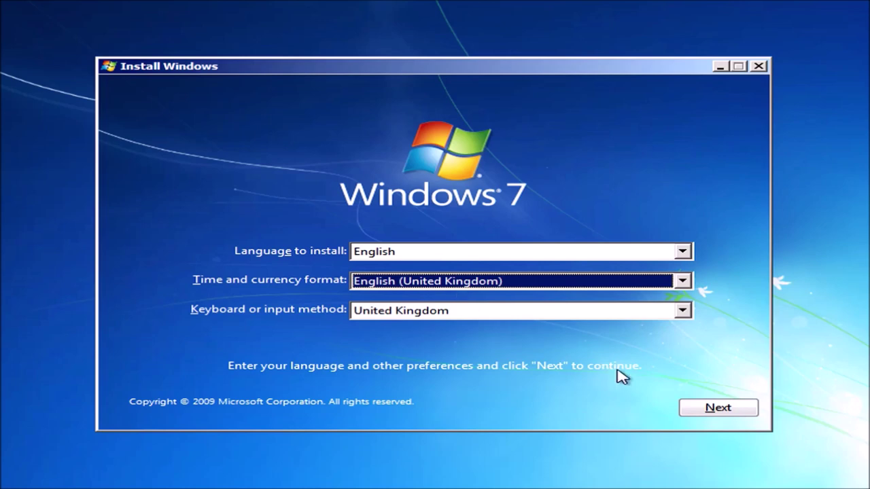
{"action": "left_click", "coordinate": [733, 412]}
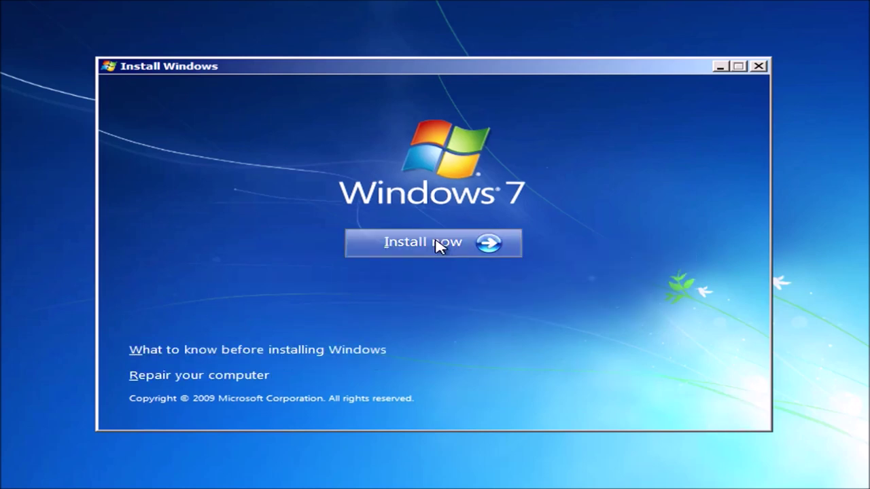
- Start the Windows installation and choose Windows 7 Professional x64 as the operating system
{"action": "left_click", "coordinate": [435, 243]}
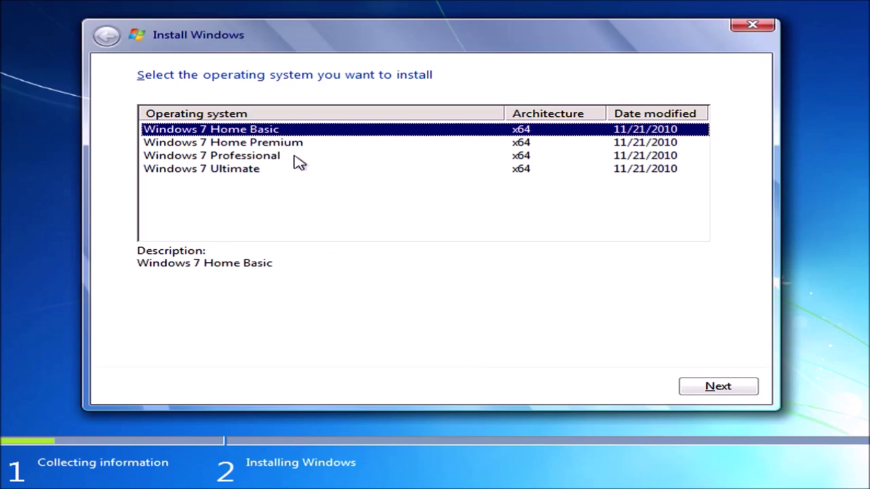
{"action": "left_click", "coordinate": [299, 160]}
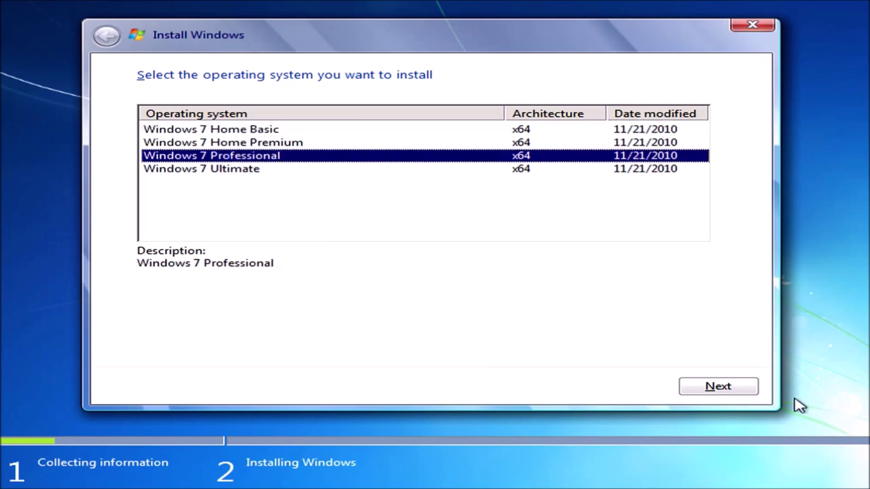
{"action": "left_click", "coordinate": [752, 388]}
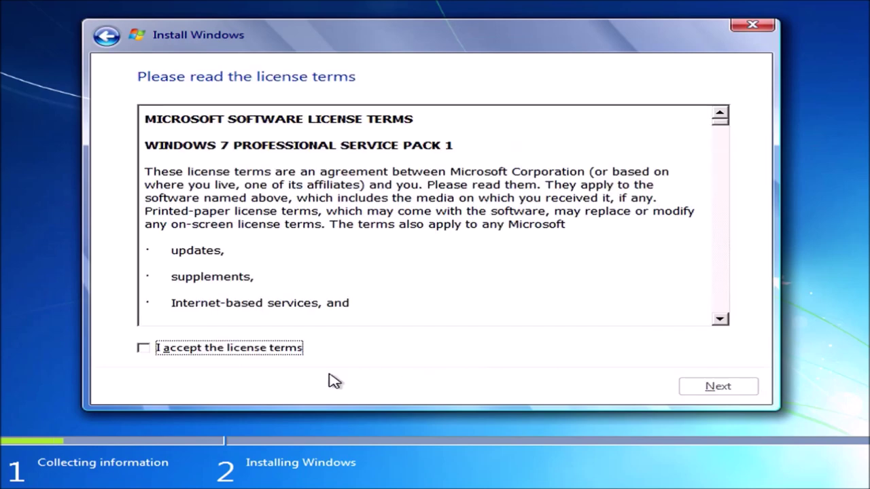
- Accept the license terms and start a Custom (advanced) installation on Disk 0 Unallocated Space
{"action": "left_click", "coordinate": [197, 350]}
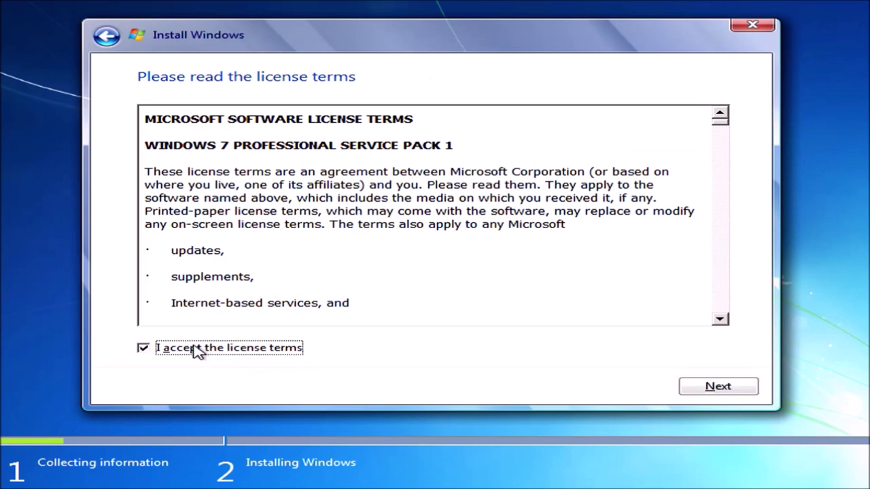
{"action": "left_click", "coordinate": [747, 392]}
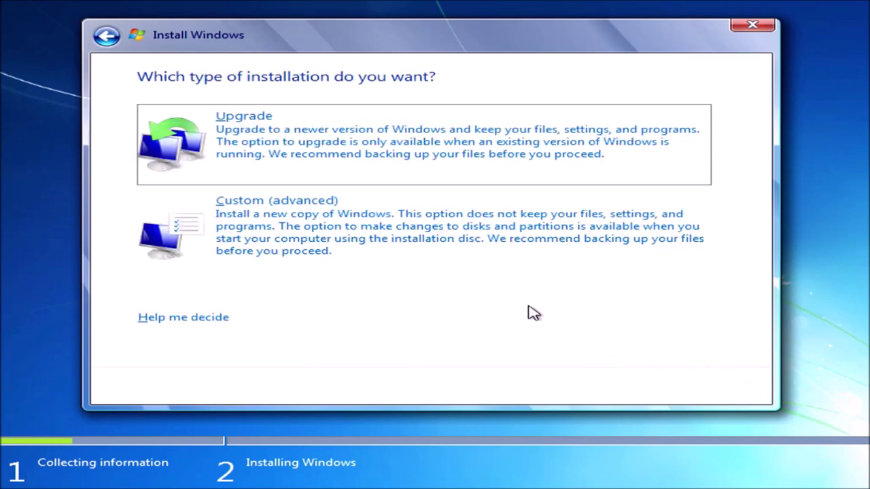
{"action": "left_click", "coordinate": [503, 269]}
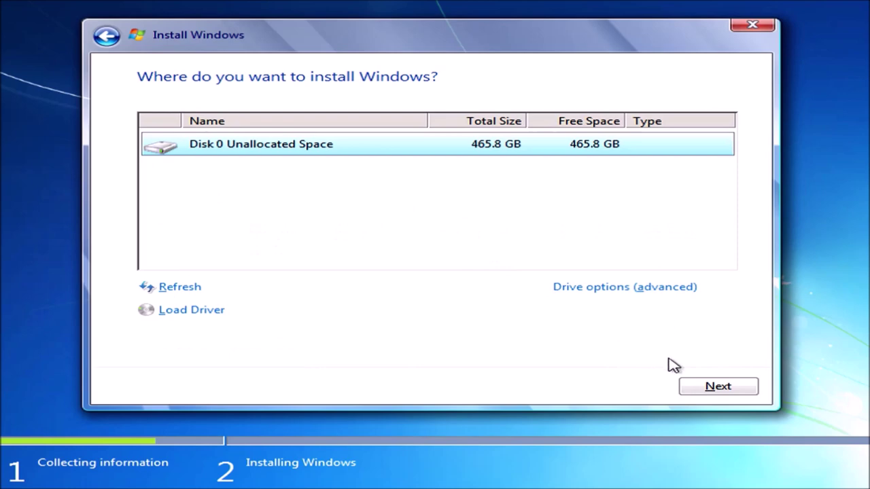
{"action": "left_click", "coordinate": [700, 386]}
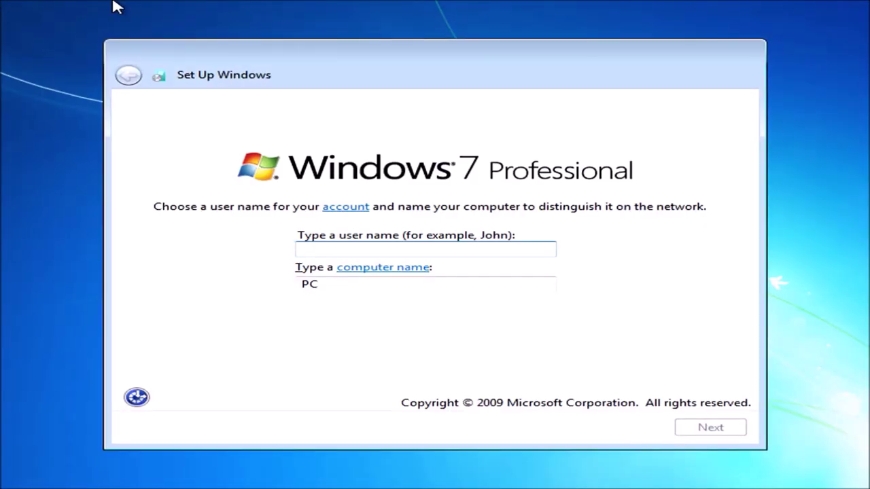
- Enter the account's user name and name the computer OptiPlex7040 in the Windows setup
{"action": "type", "text": "Philip"}
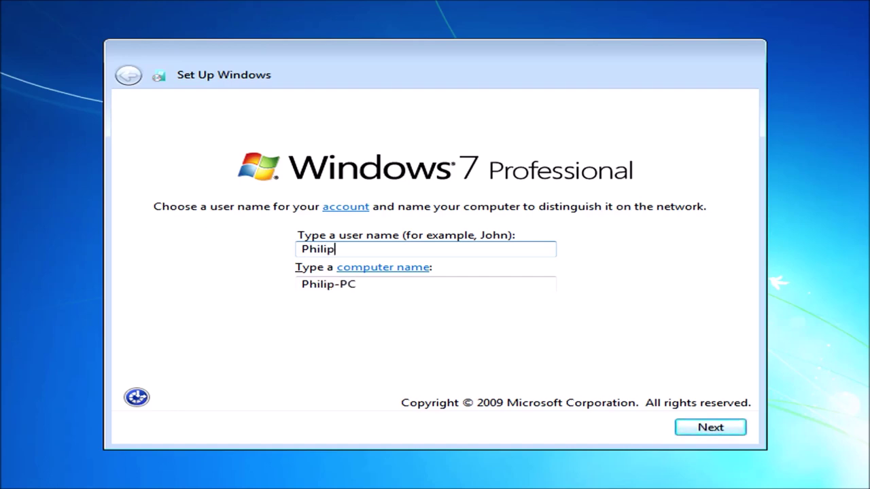
{"action": "key", "text": "Tab"}
{"action": "key", "text": "Tab"}
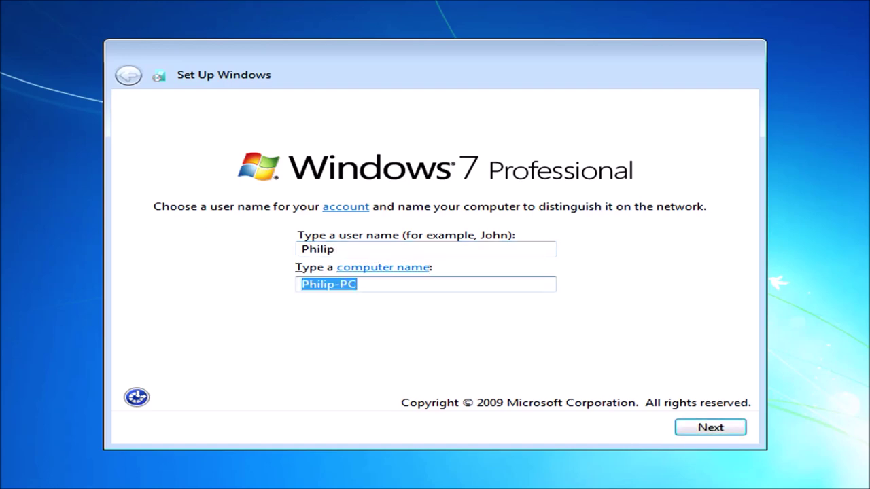
{"action": "type", "text": "OptiPlex7040"}
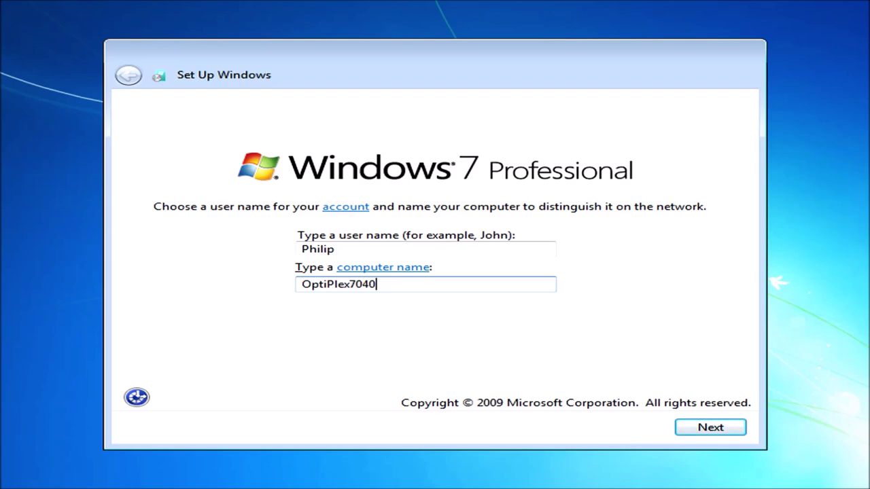
{"action": "key", "text": "Return"}
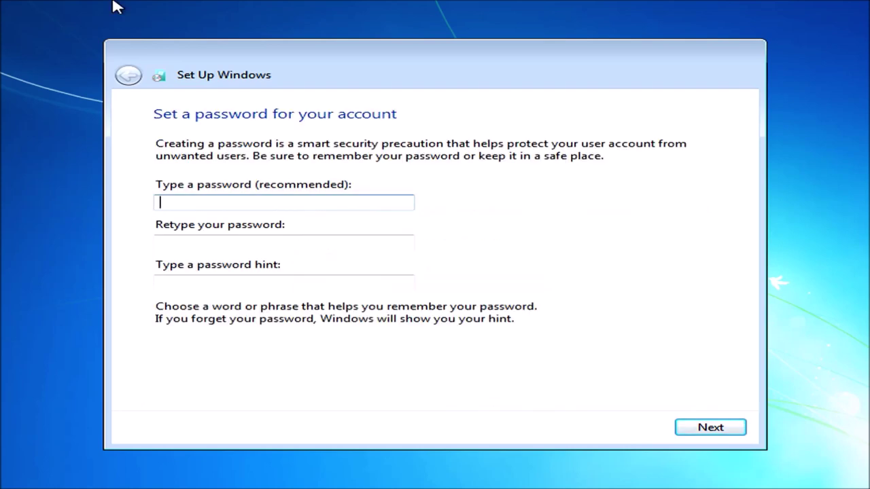
- Continue without an account password or product key, with automatic online activation turned off
{"action": "key", "text": "Return"}
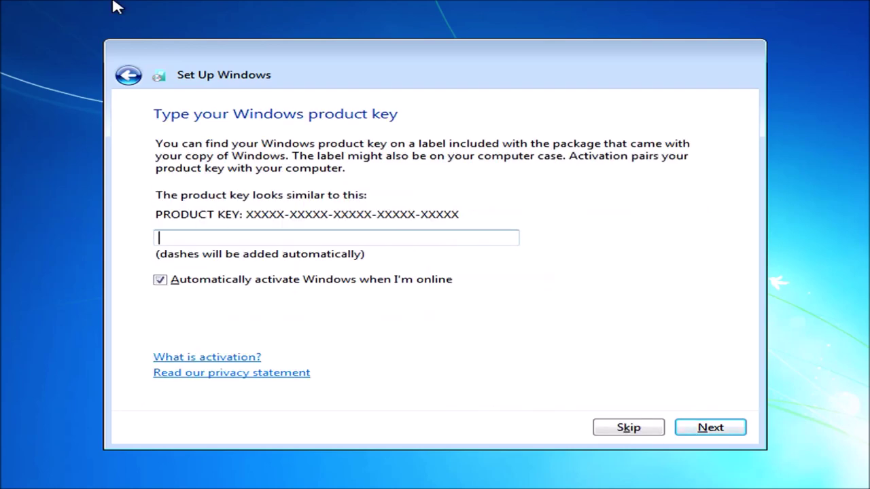
{"action": "left_click", "coordinate": [344, 288]}
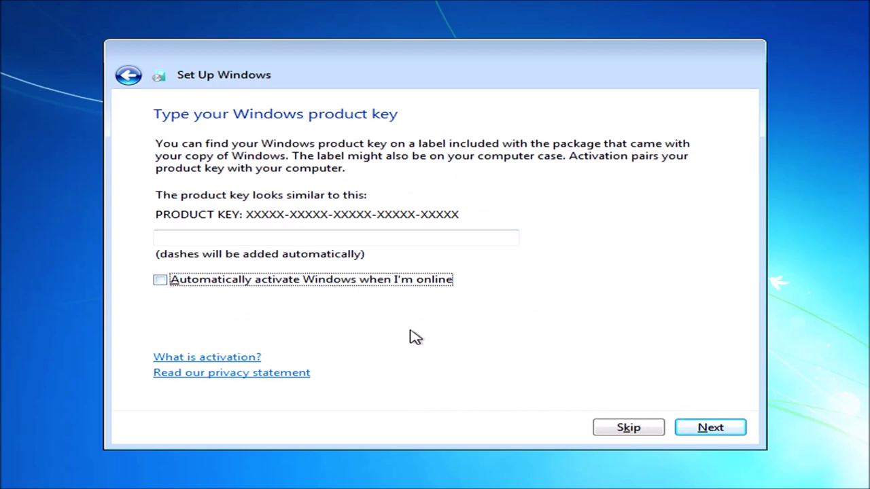
{"action": "left_click", "coordinate": [654, 434]}
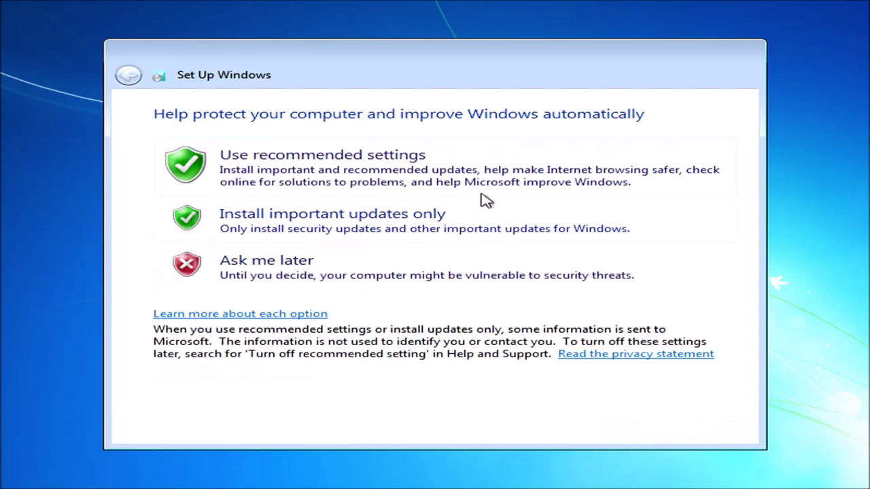
- Choose the recommended update settings and accept the time and date settings for the Dublin, Edinburgh, Lisbon, London time zone
{"action": "left_click", "coordinate": [487, 189]}
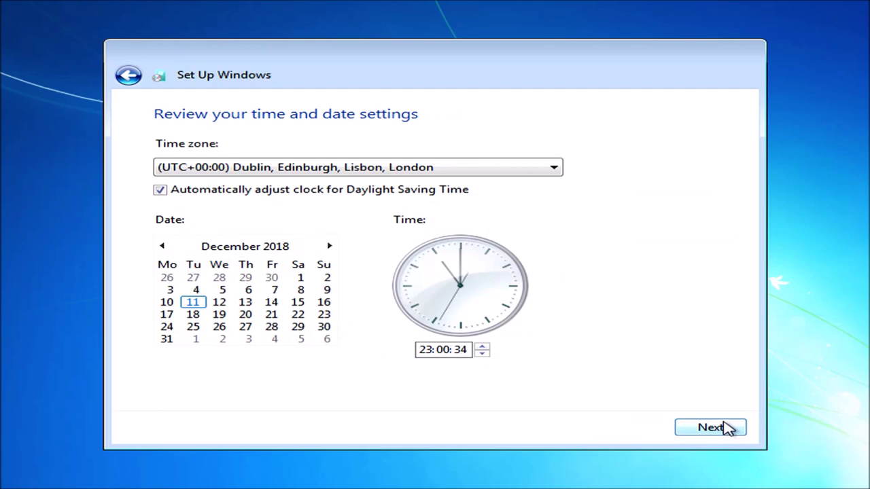
{"action": "left_click", "coordinate": [711, 428]}
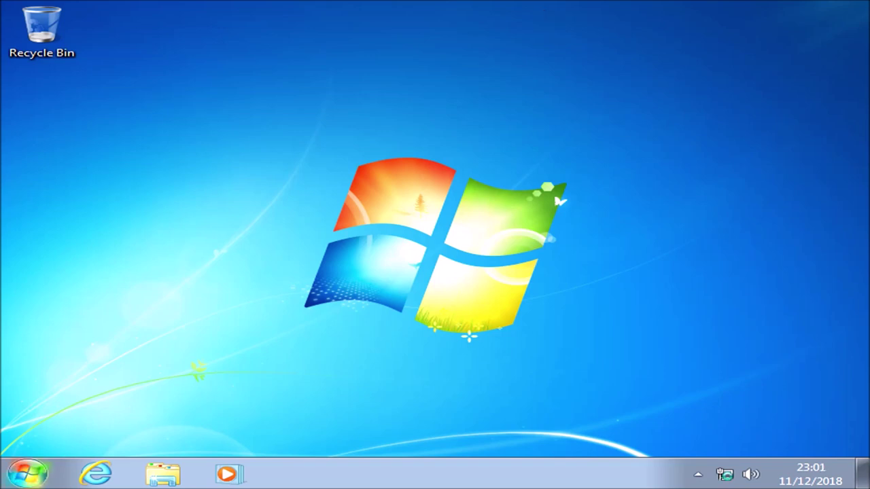
- Examine the computer's system properties, including the Windows edition, hardware and activation status, and close them
{"action": "left_click", "coordinate": [28, 476]}
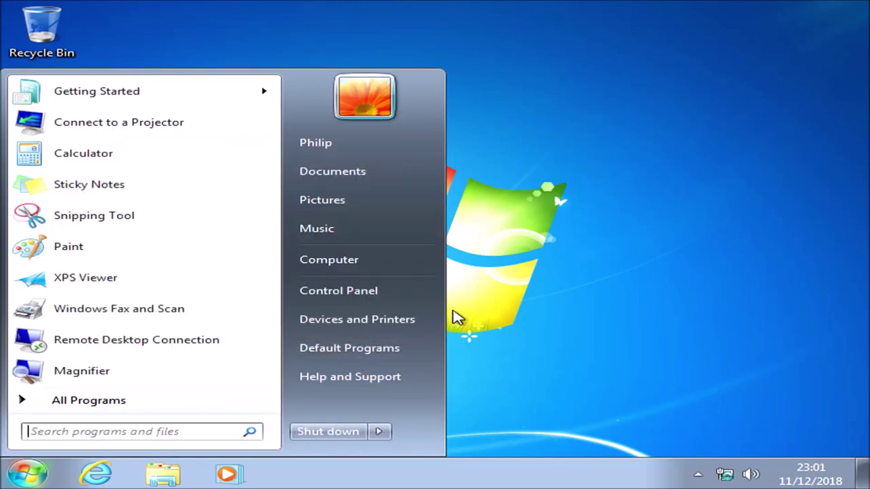
{"action": "right_click", "coordinate": [417, 265]}
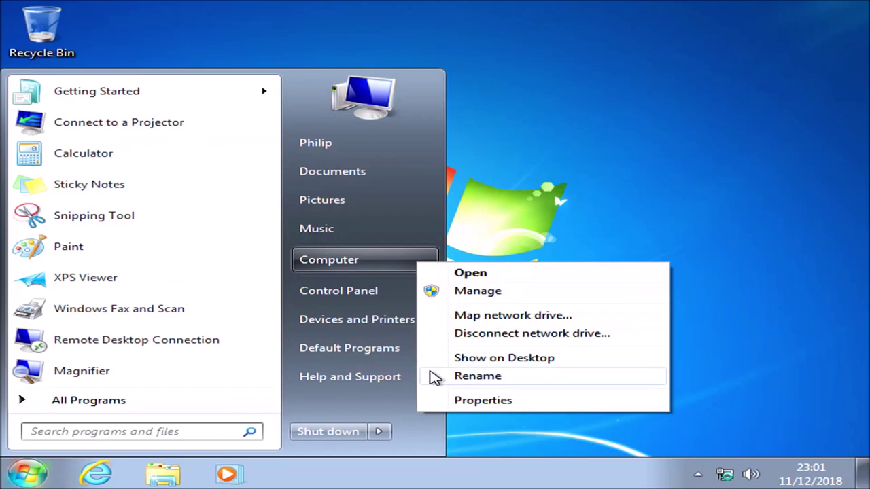
{"action": "left_click", "coordinate": [454, 400]}
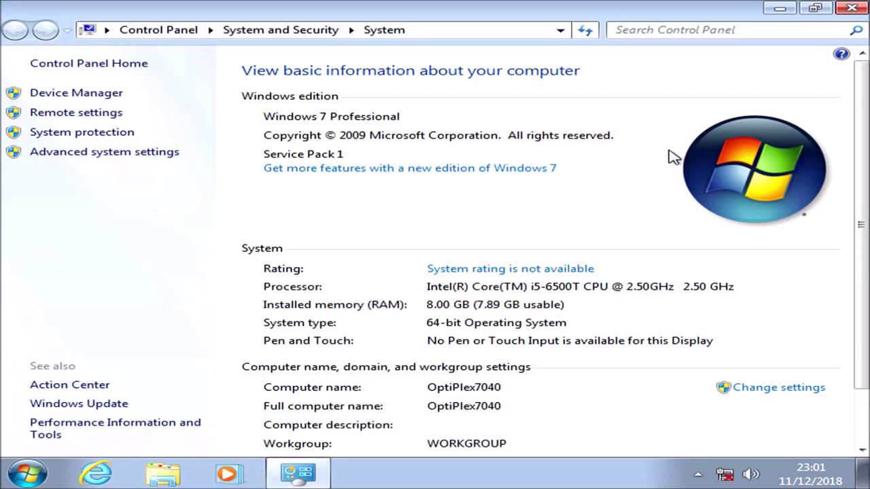
{"action": "scroll", "coordinate": [697, 230], "scroll_direction": "down", "scroll_amount": 1}
{"action": "scroll", "coordinate": [697, 230], "scroll_direction": "down", "scroll_amount": 1}
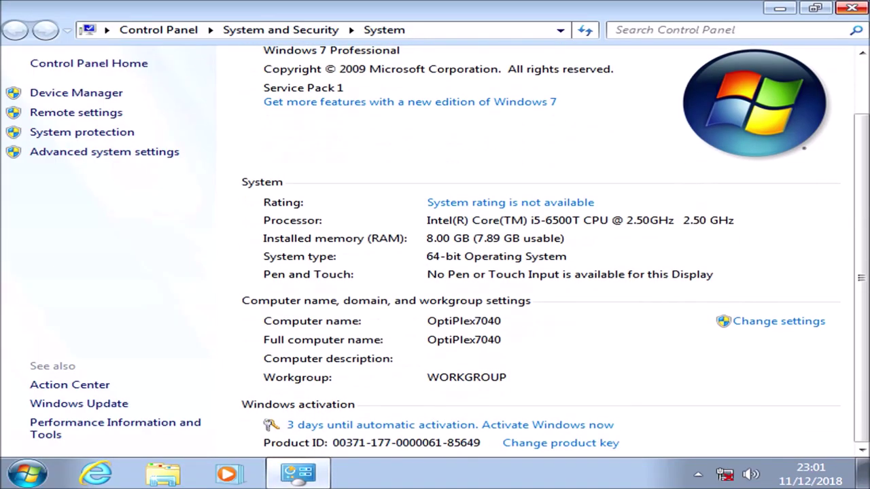
{"action": "key", "text": "alt+F4"}
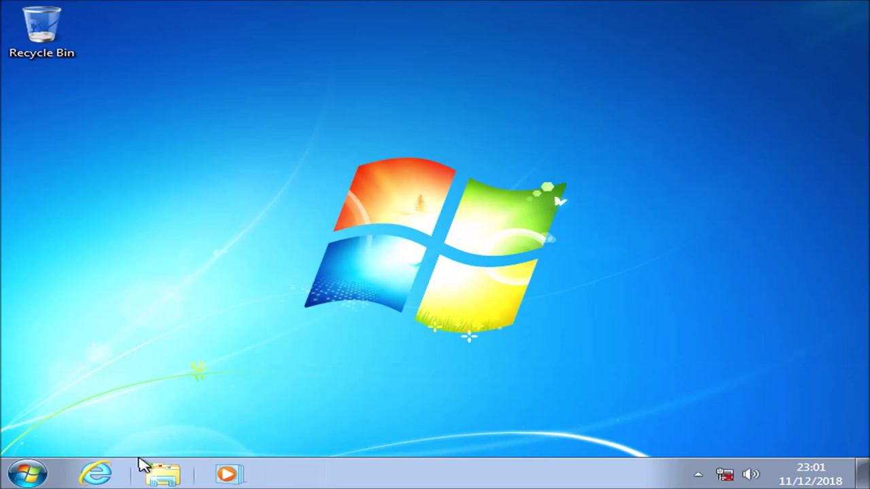
- Copy the OEM folder from Dell > 7 Professional in the OEM SLP Major OEMs Cert and Script Collection on MWin7 (D:)
{"action": "left_click", "coordinate": [154, 474]}
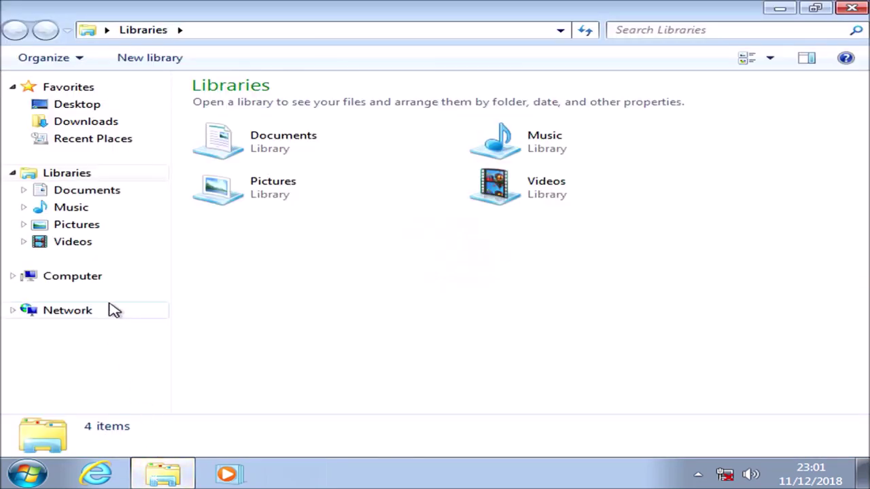
{"action": "left_click", "coordinate": [116, 282]}
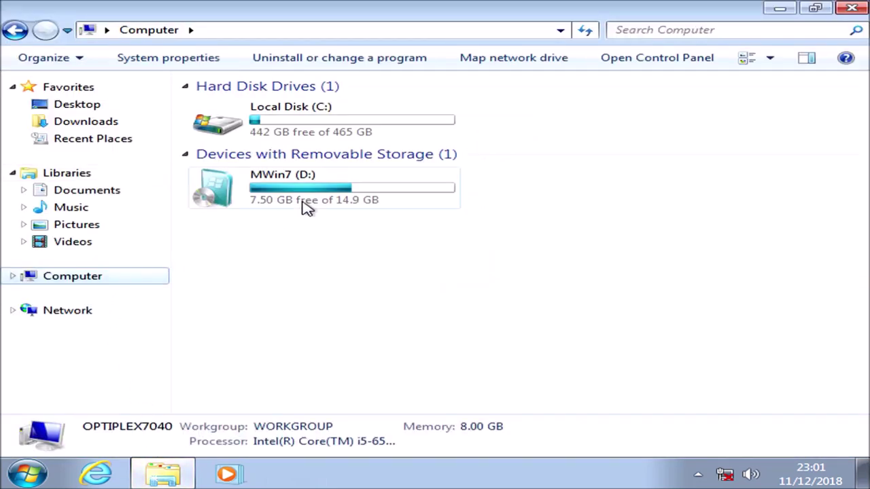
{"action": "double_click", "coordinate": [326, 194]}
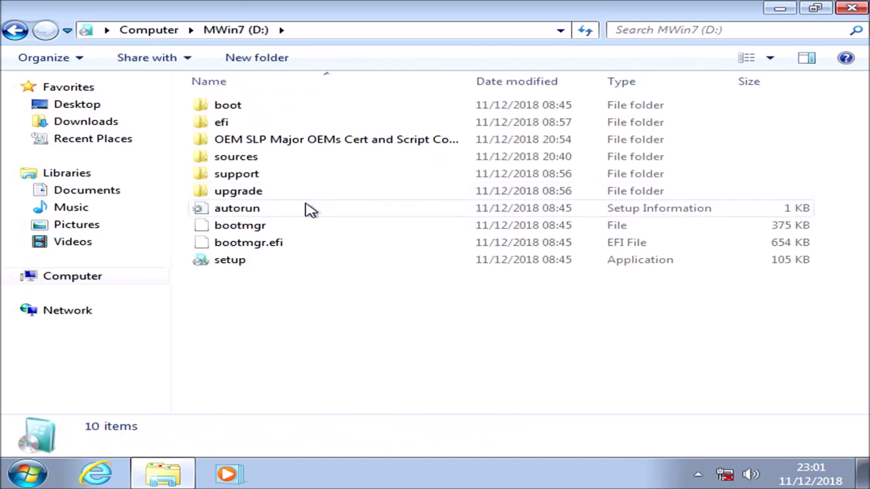
{"action": "double_click", "coordinate": [287, 143]}
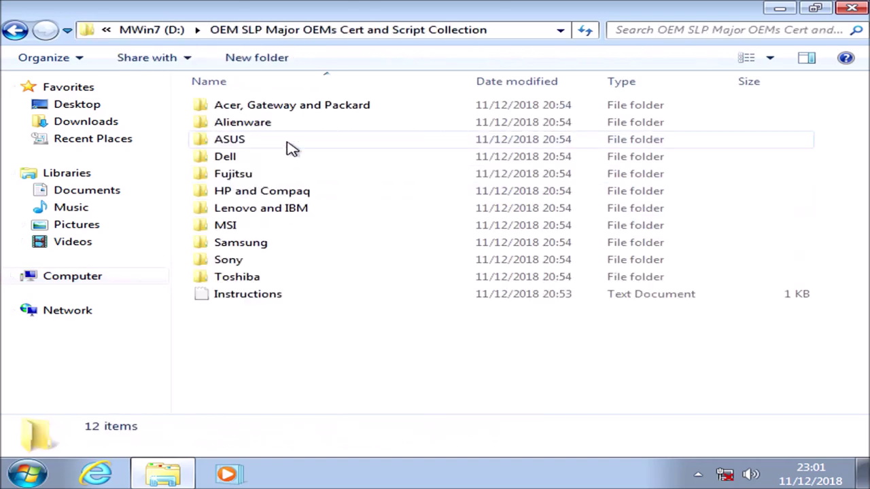
{"action": "double_click", "coordinate": [284, 160]}
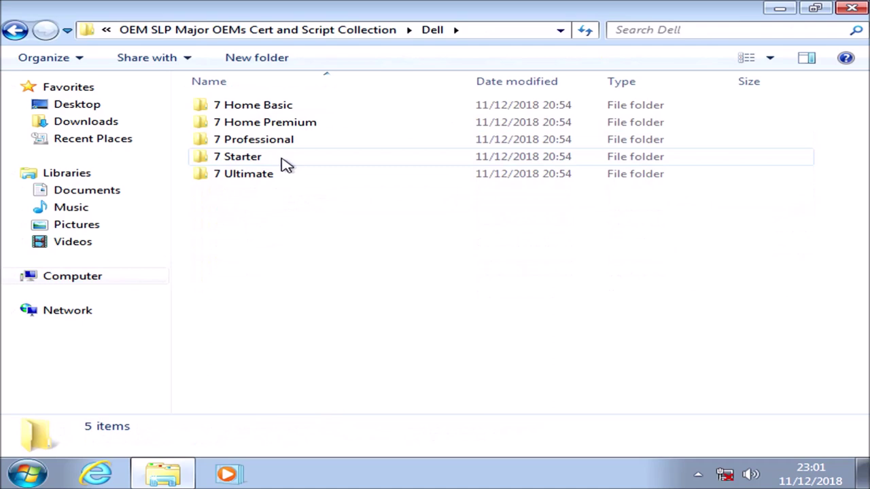
{"action": "double_click", "coordinate": [294, 141]}
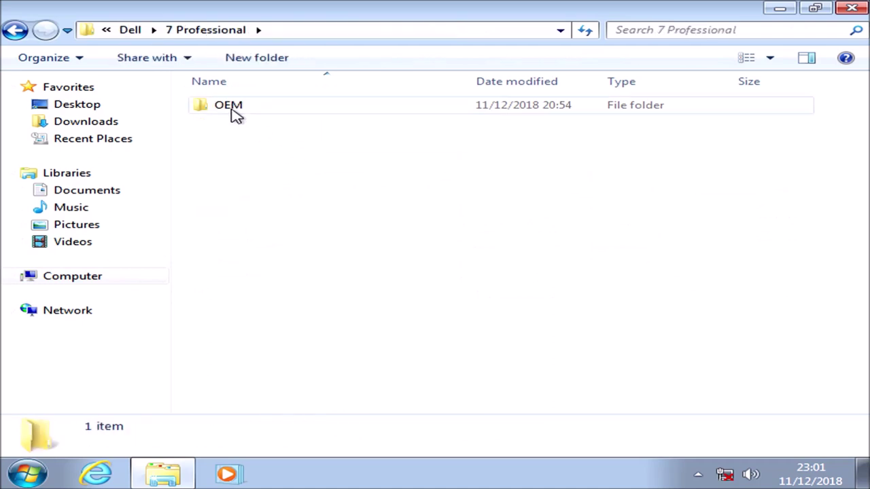
{"action": "right_click", "coordinate": [228, 105]}
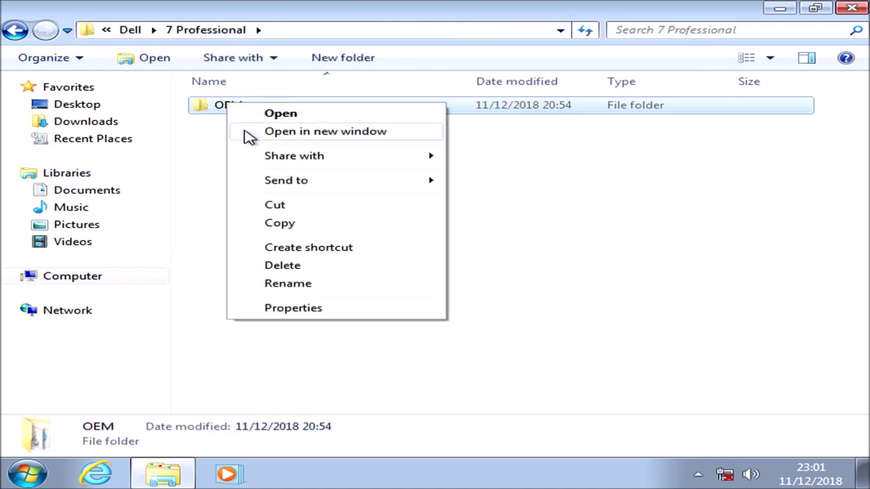
{"action": "left_click", "coordinate": [282, 225]}
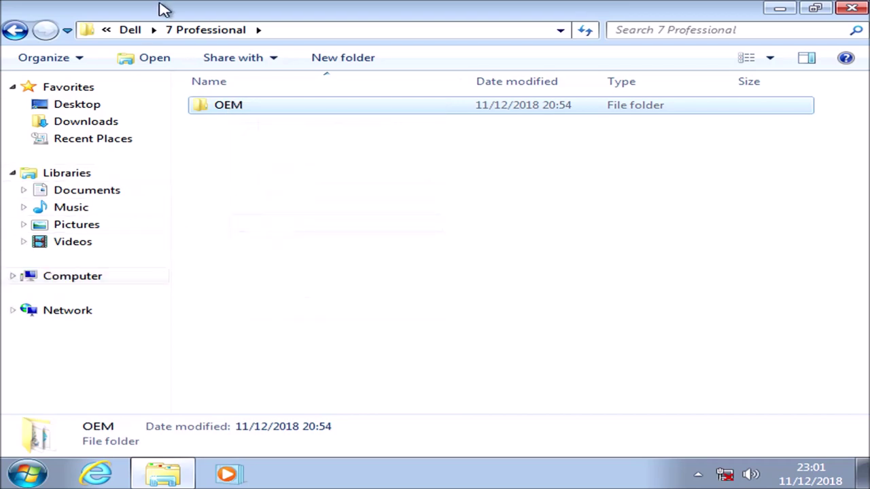
- Open Computer in a new window and place it side by side with the 7 Professional folder window
{"action": "left_click_drag", "start_coordinate": [172, 6], "coordinate": [4, 19]}
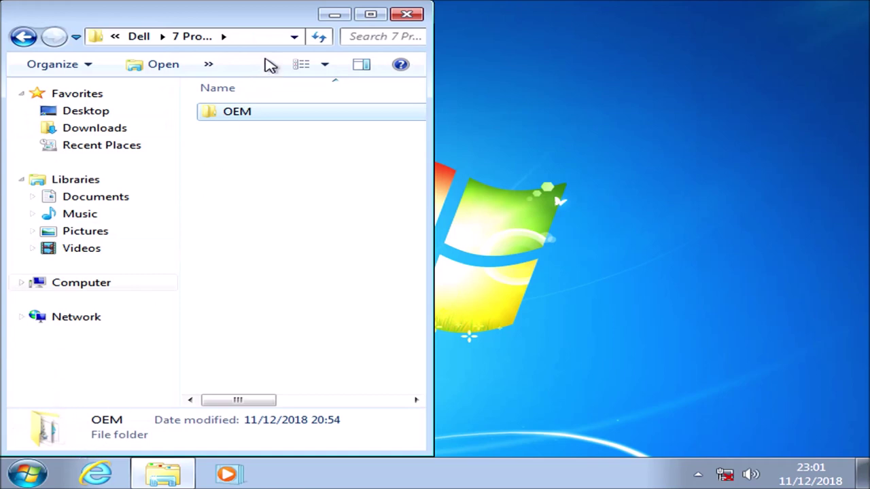
{"action": "right_click", "coordinate": [123, 288]}
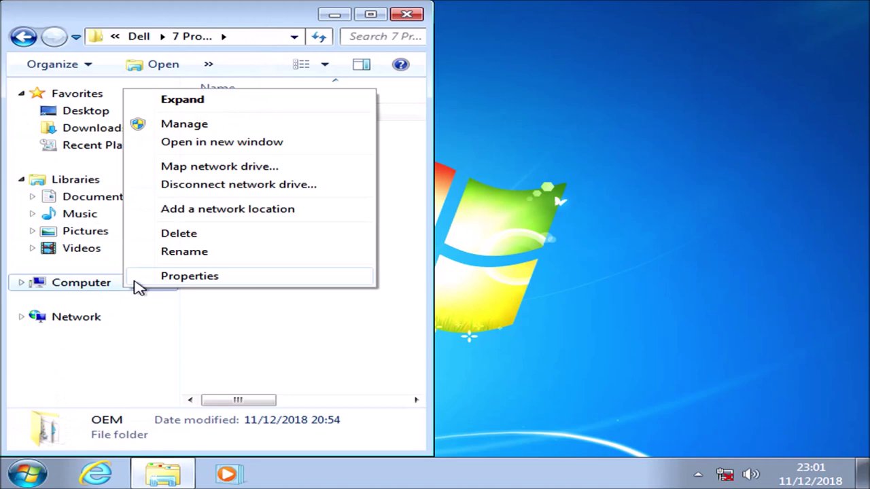
{"action": "left_click", "coordinate": [299, 145]}
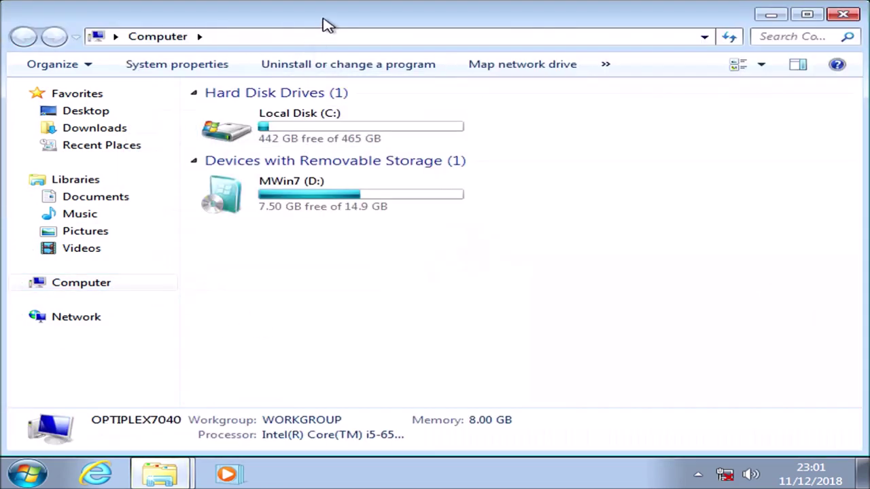
{"action": "key", "text": "super+Right"}
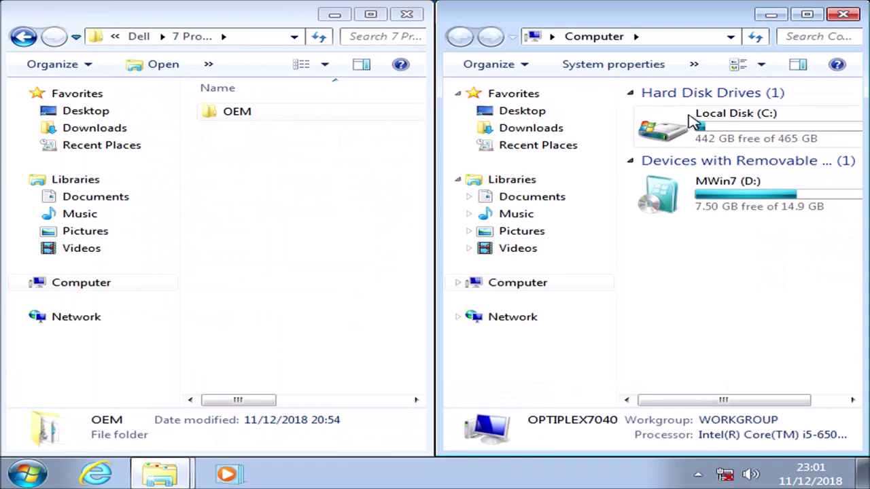
- Paste the OEM folder into the root of Local Disk (C:) and close the 7 Professional folder window
{"action": "double_click", "coordinate": [693, 123]}
{"action": "right_click", "coordinate": [683, 229]}
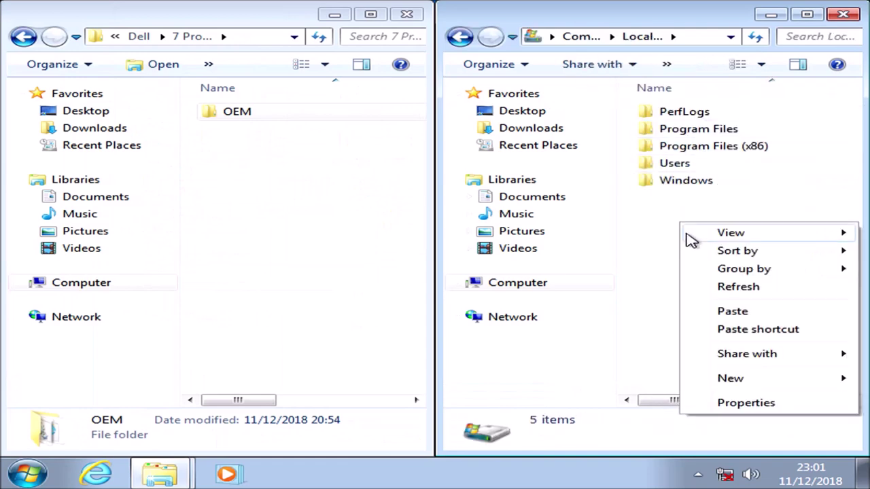
{"action": "left_click", "coordinate": [734, 312]}
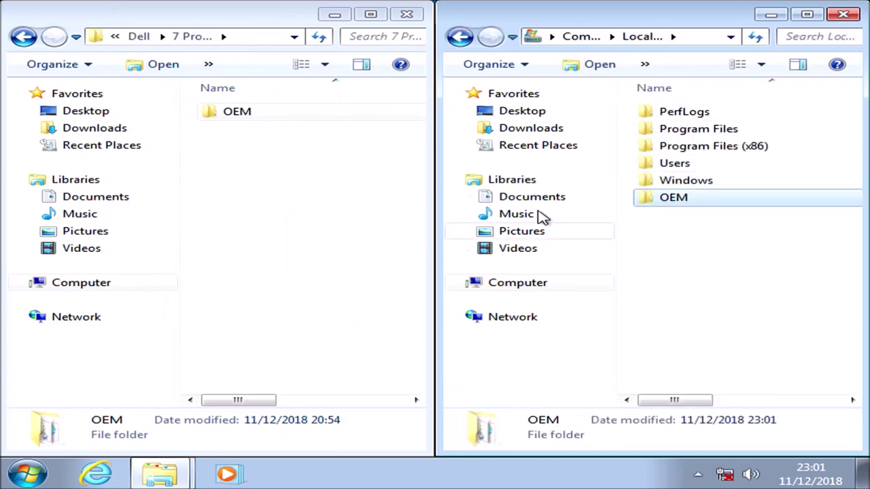
{"action": "left_click", "coordinate": [407, 15]}
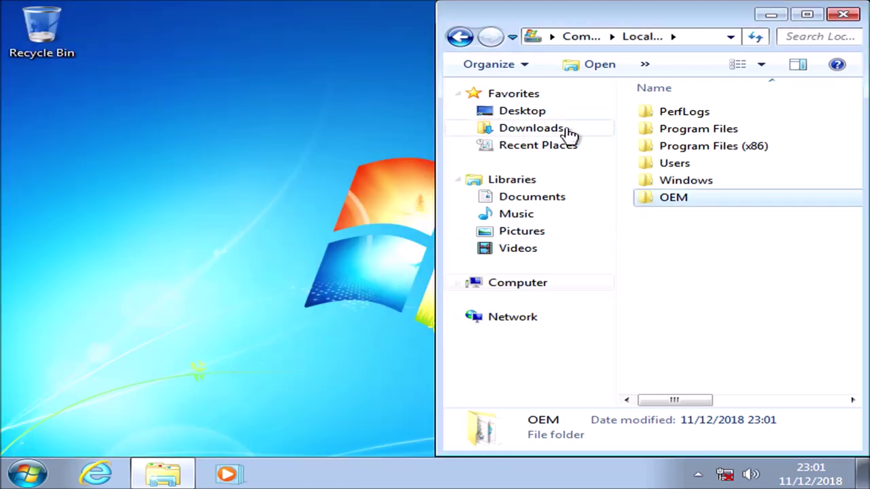
- Open the slp script from C:\OEM for editing to inspect its commands, and close it again
{"action": "double_click", "coordinate": [665, 199]}
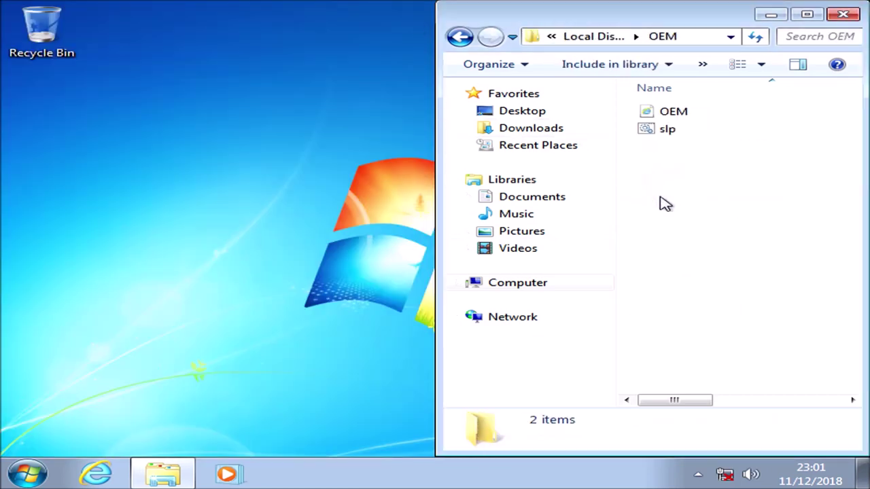
{"action": "right_click", "coordinate": [669, 138]}
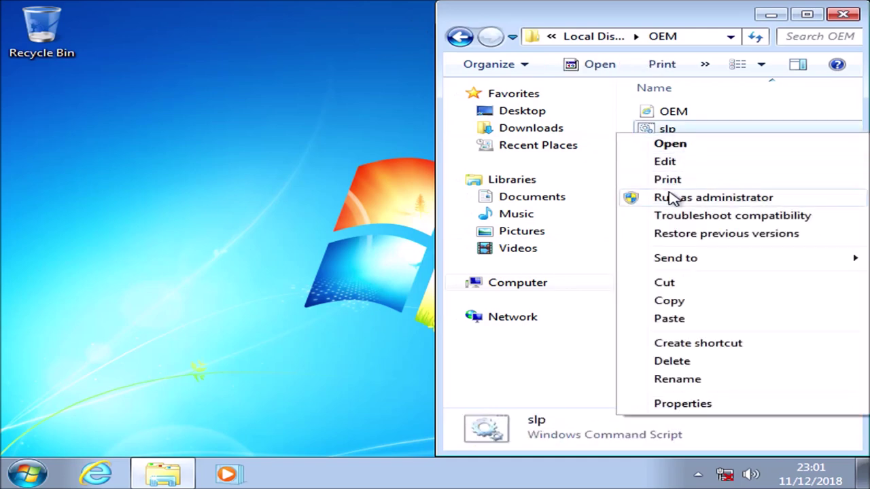
{"action": "left_click", "coordinate": [682, 166]}
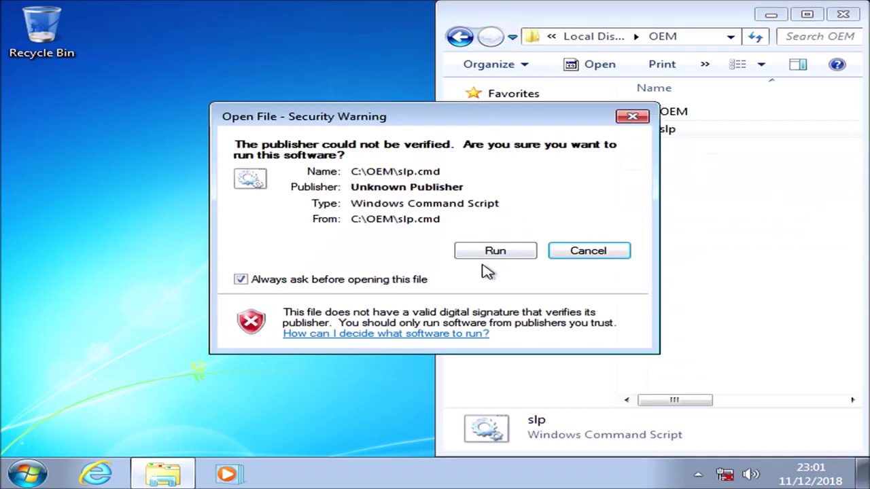
{"action": "left_click", "coordinate": [491, 251]}
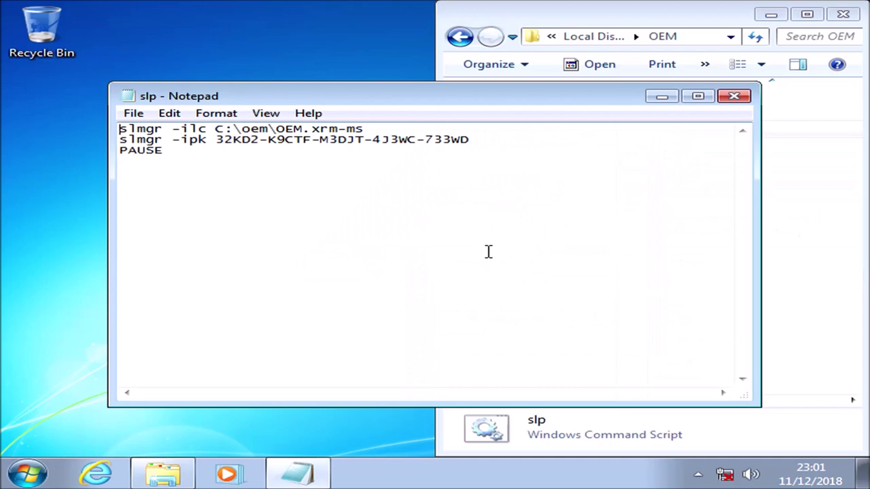
{"action": "left_click", "coordinate": [735, 97]}
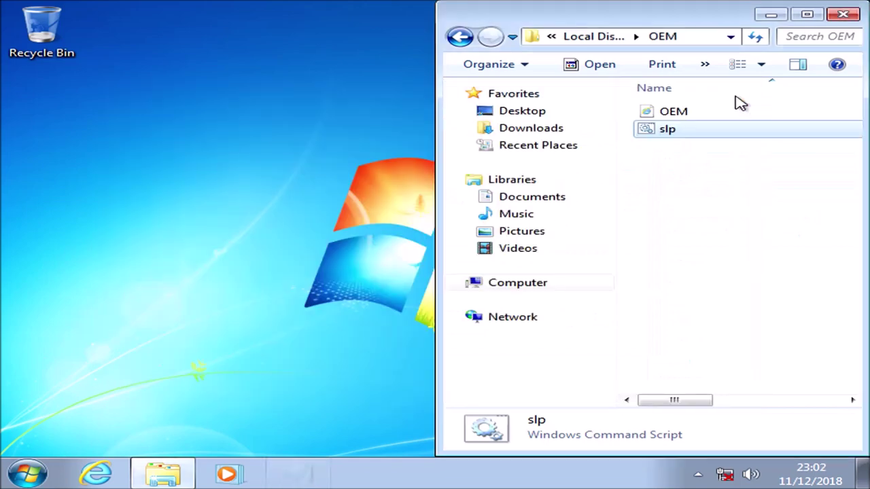
- Run the slp script in C:\OEM as administrator, acknowledge its certificate and product key dialogs, and close the OEM folder window
{"action": "right_click", "coordinate": [692, 132]}
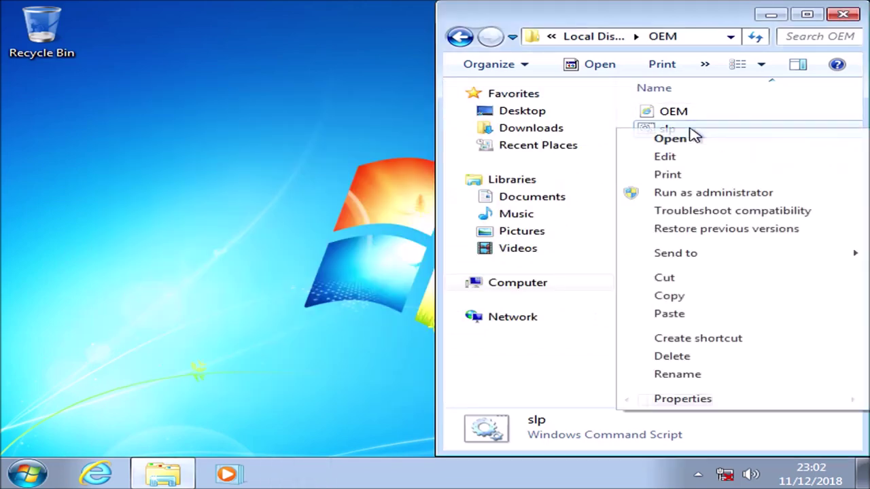
{"action": "left_click", "coordinate": [669, 194]}
{"action": "left_click", "coordinate": [719, 270]}
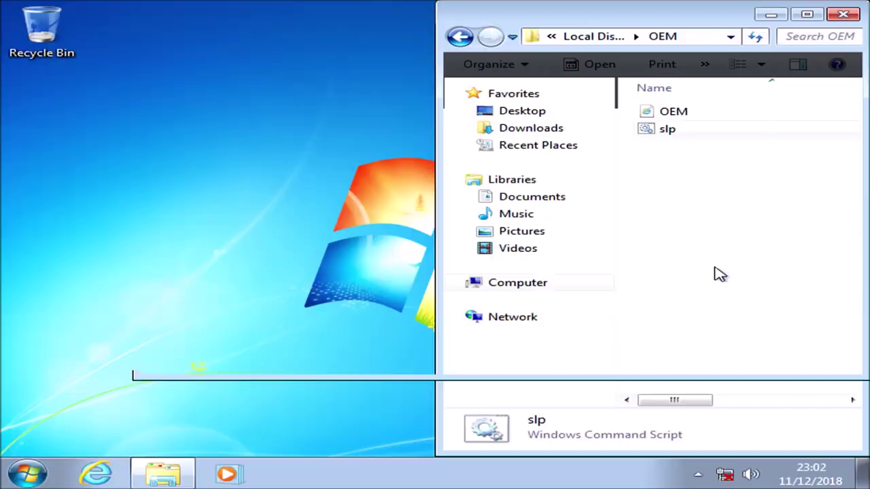
{"action": "left_click", "coordinate": [593, 296]}
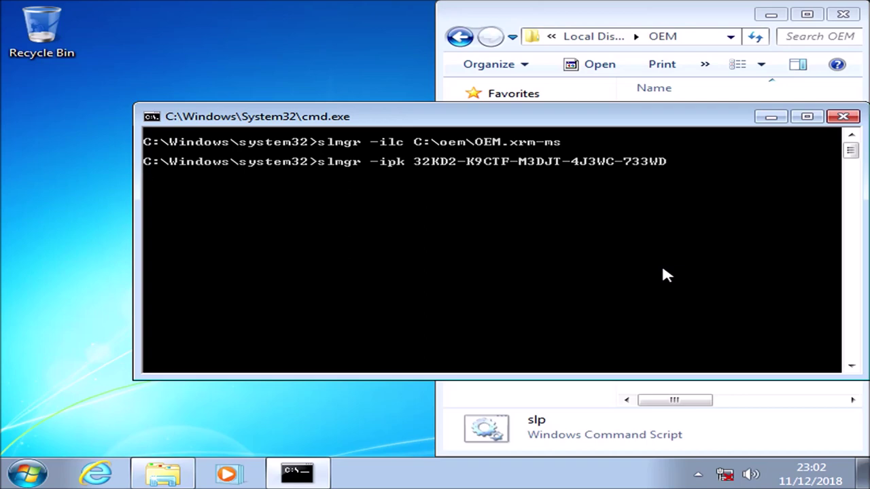
{"action": "key", "text": "Return"}
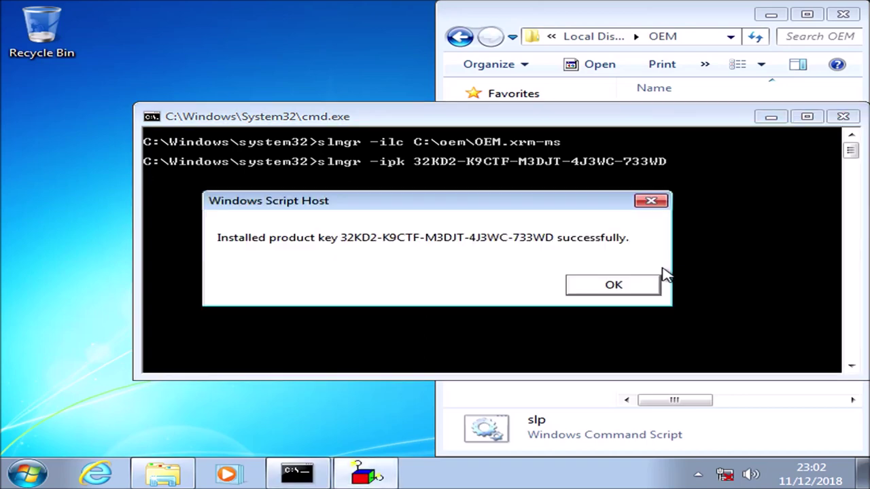
{"action": "left_click", "coordinate": [617, 288]}
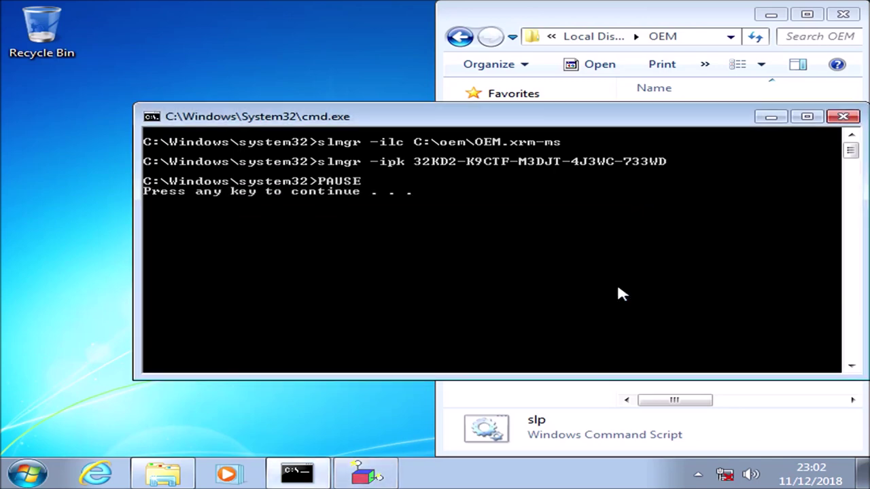
{"action": "key", "text": "Return"}
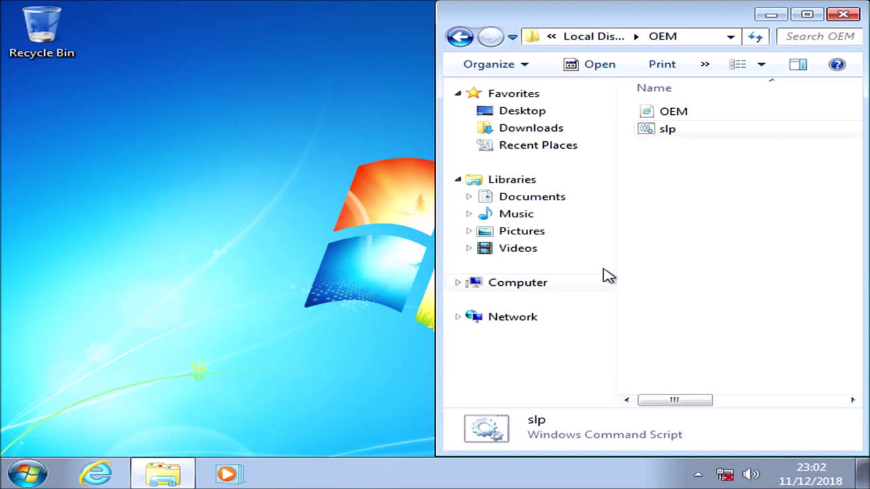
{"action": "left_click", "coordinate": [845, 14]}
- Check the Windows edition and activation status in the computer's system properties, and close the System window
{"action": "left_click", "coordinate": [27, 473]}
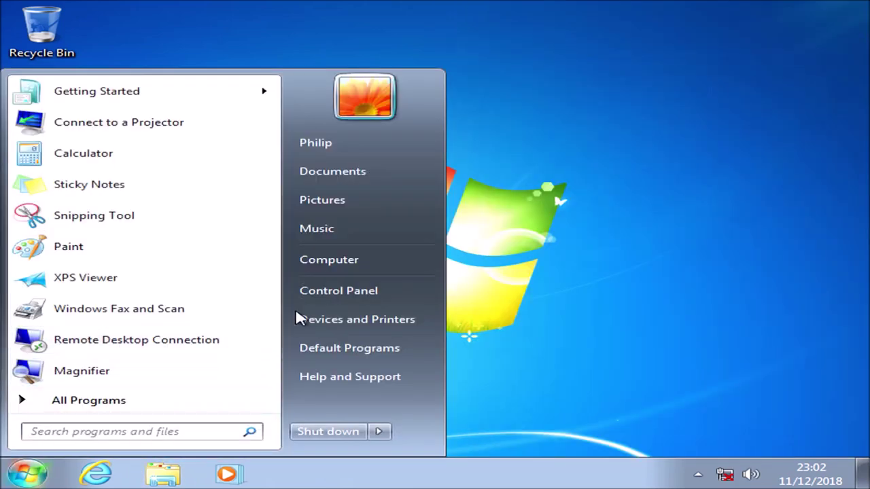
{"action": "right_click", "coordinate": [339, 265]}
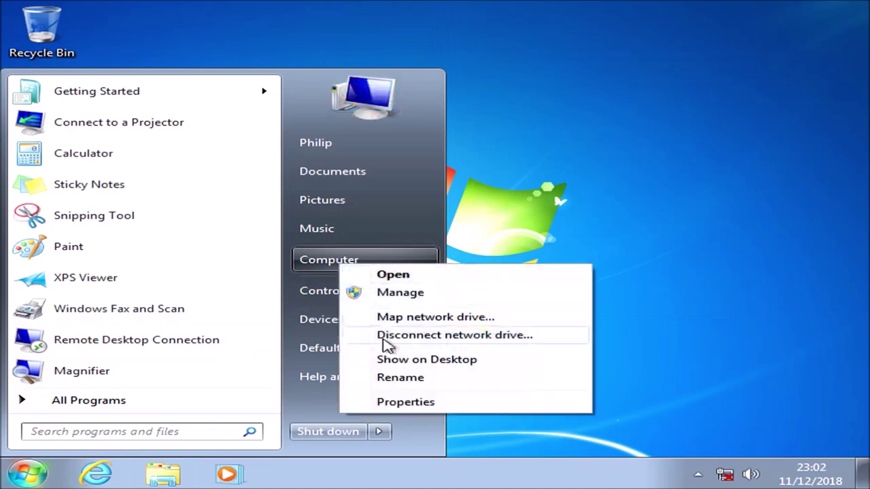
{"action": "left_click", "coordinate": [408, 402]}
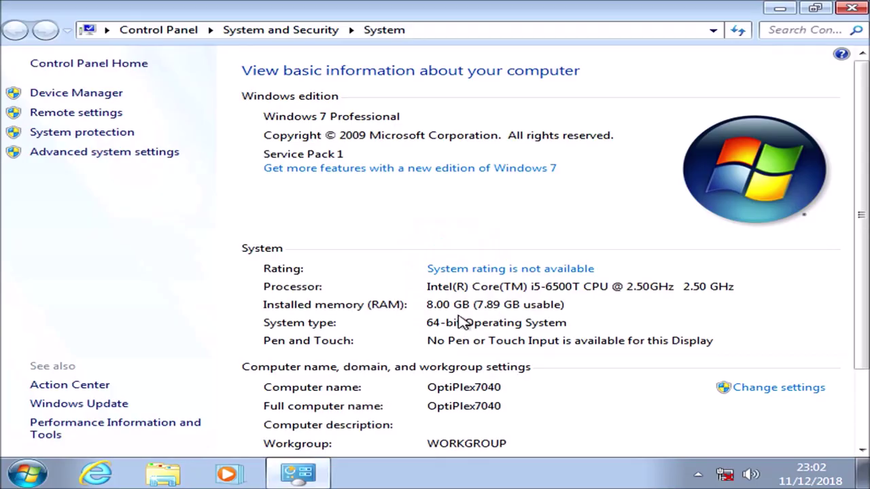
{"action": "scroll", "coordinate": [462, 322], "scroll_direction": "down", "scroll_amount": 3}
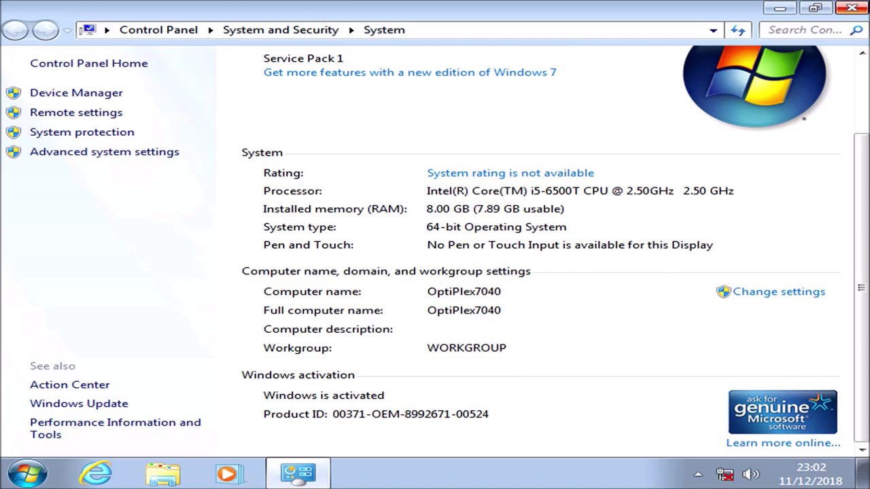
{"action": "left_click", "coordinate": [853, 8]}
- Check the installed programs in Programs and Features and open the list of installed updates
{"action": "key", "text": "super"}
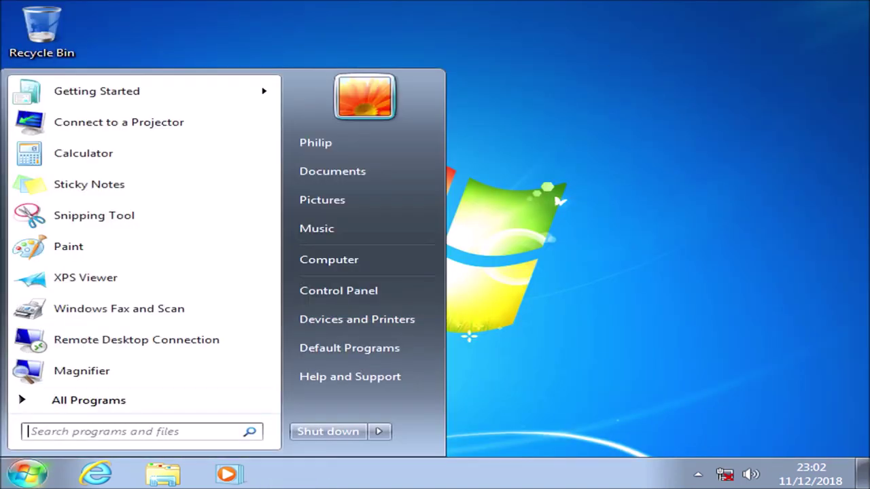
{"action": "left_click", "coordinate": [331, 259]}
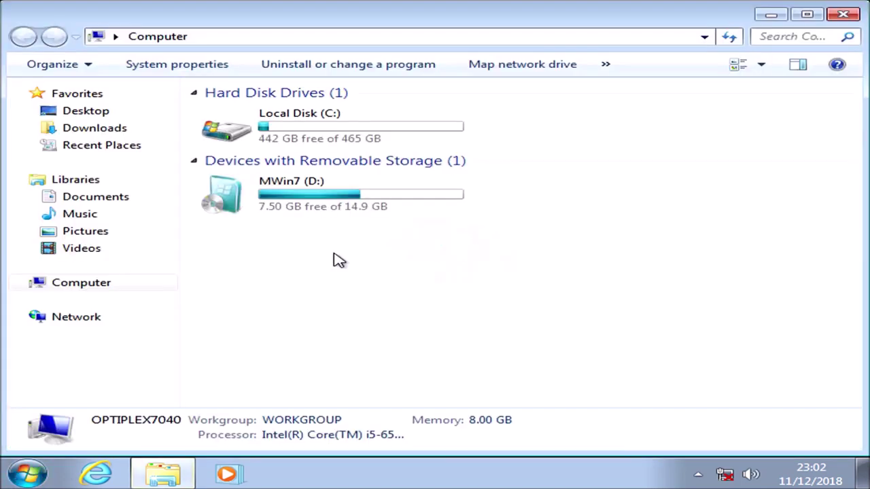
{"action": "left_click", "coordinate": [329, 68]}
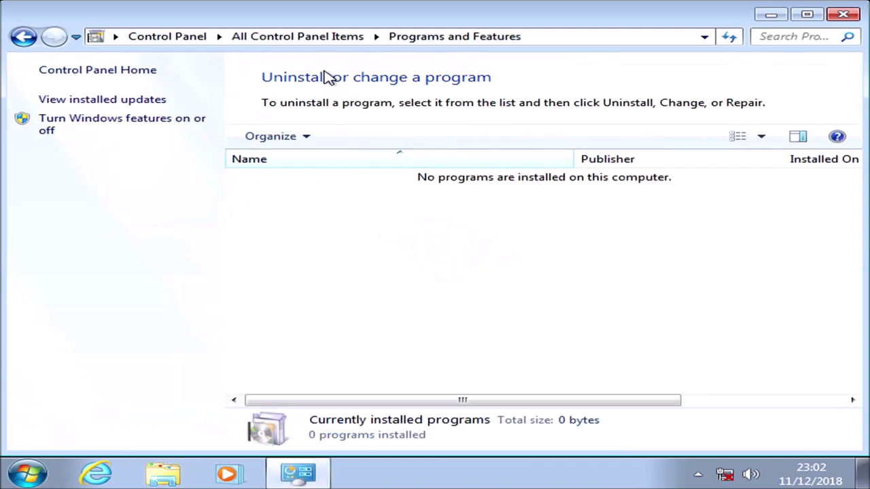
{"action": "left_click", "coordinate": [122, 102]}
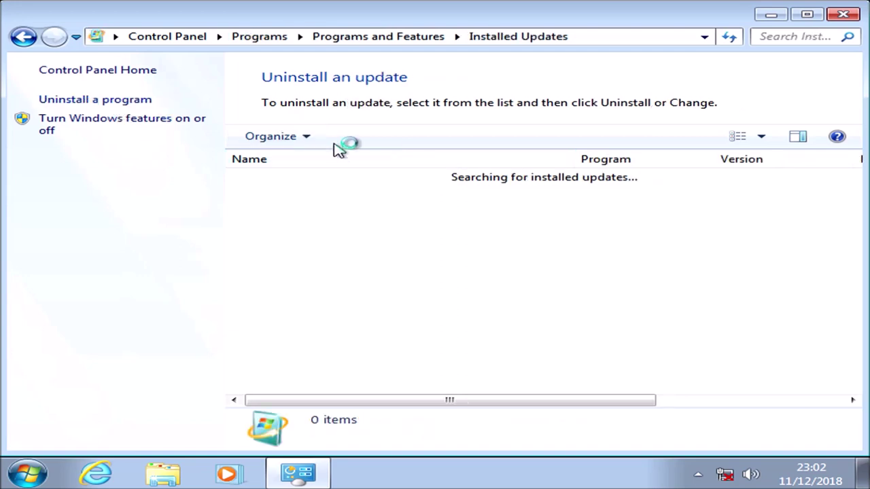